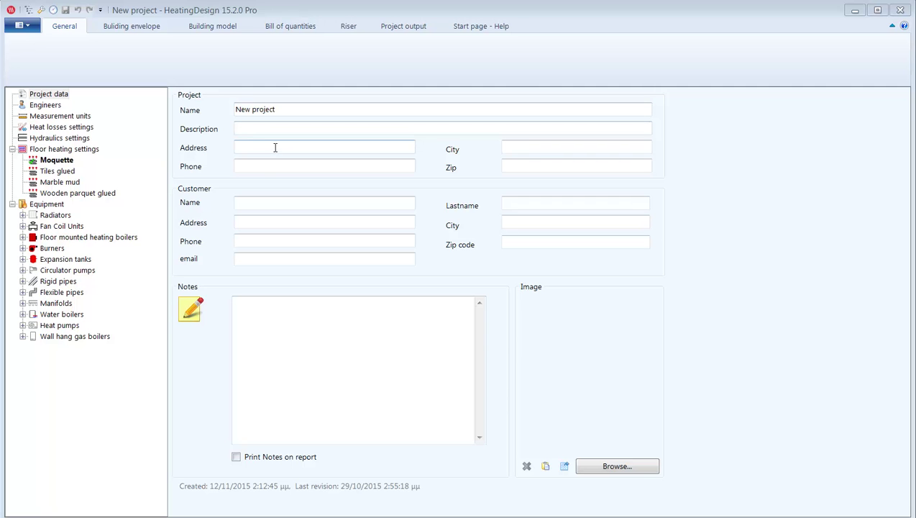
# Step: Save the project as New project.heatingproj in Heating Projects, overwriting the existing file
pyautogui.click(276, 202)
pyautogui.click(265, 222)
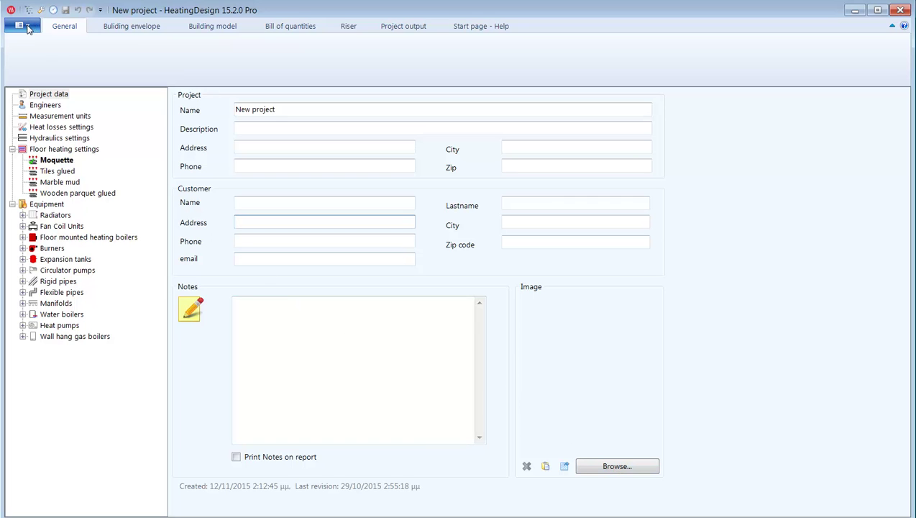
pyautogui.click(27, 29)
pyautogui.click(44, 107)
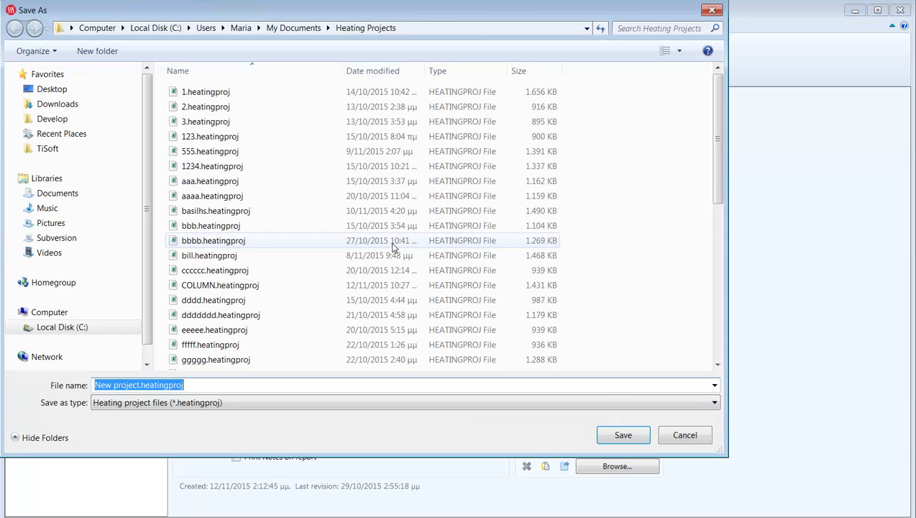
pyautogui.click(622, 435)
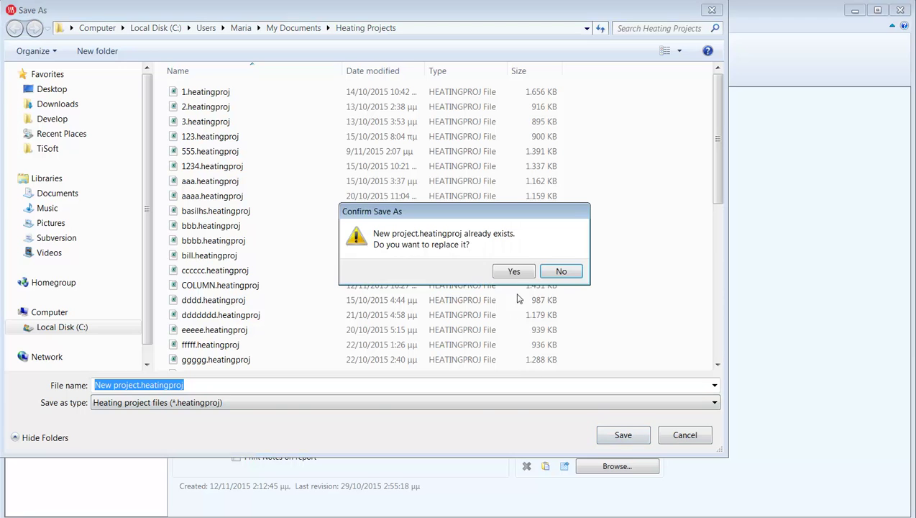
pyautogui.click(513, 272)
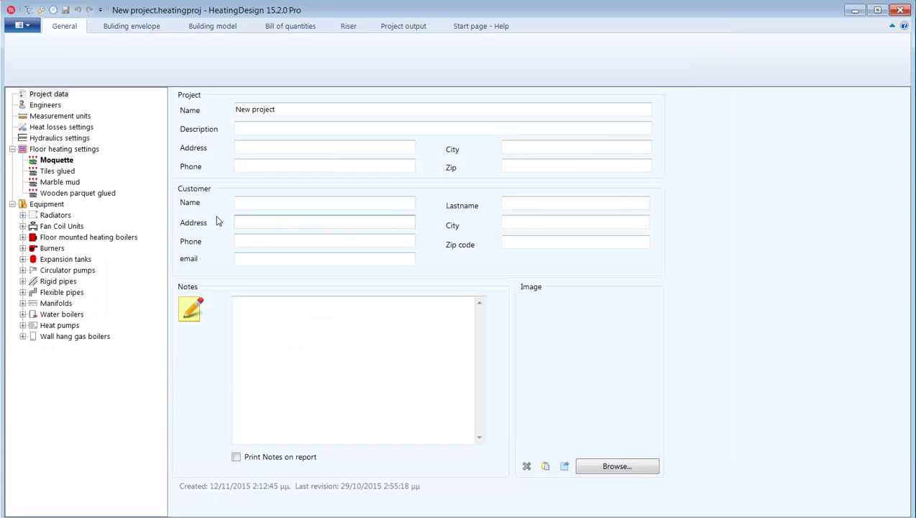
# Step: Open the Copper pipe heavy type (EN 1057) table under Rigid pipes
pyautogui.click(51, 283)
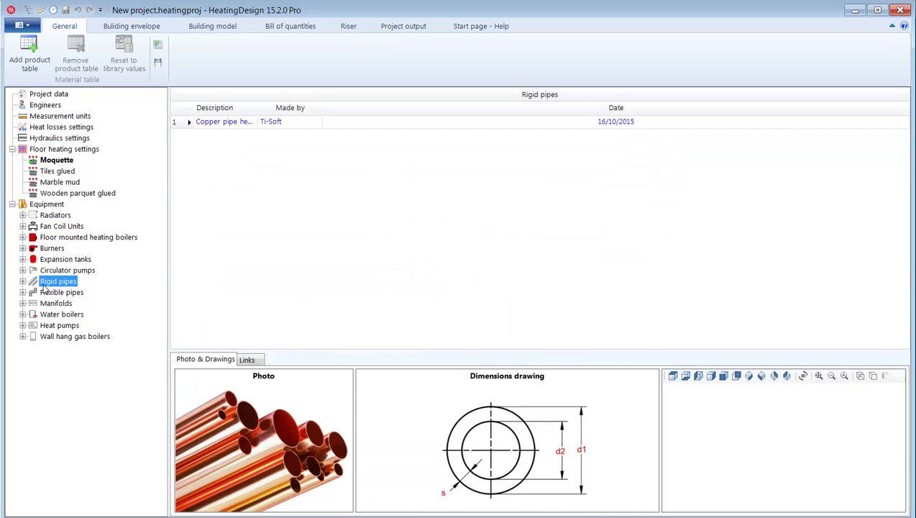
pyautogui.click(23, 281)
pyautogui.click(78, 295)
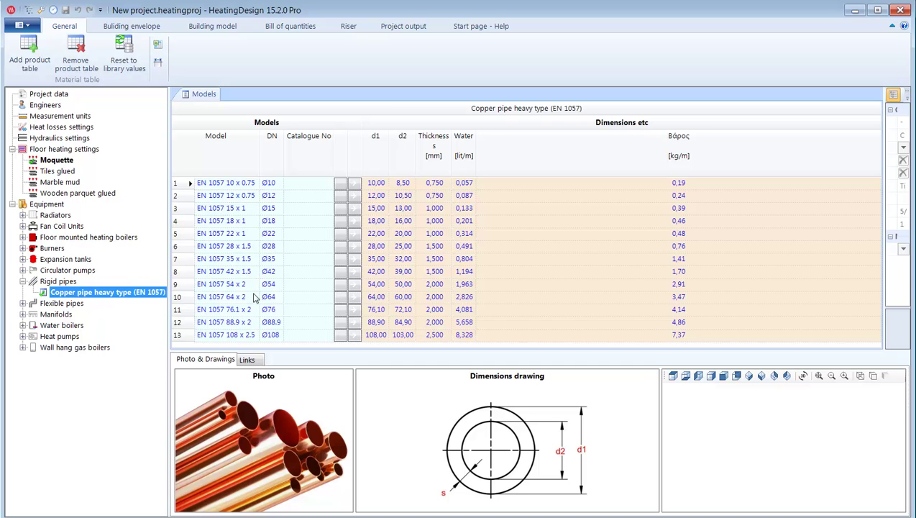
# Step: Enlarge the photo panel, check the Links tab, then show the pipe's photo, drawing and general info
pyautogui.moveTo(266, 350); pyautogui.dragTo(268, 314)
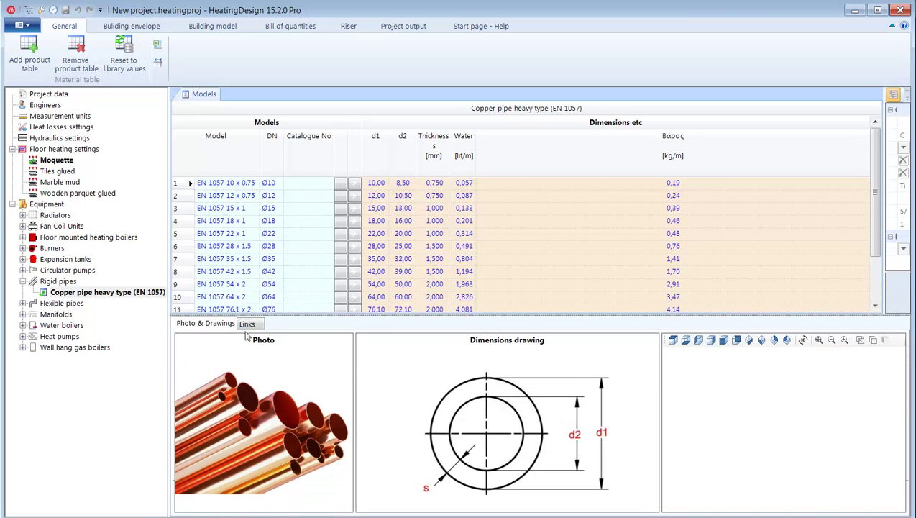
pyautogui.click(247, 325)
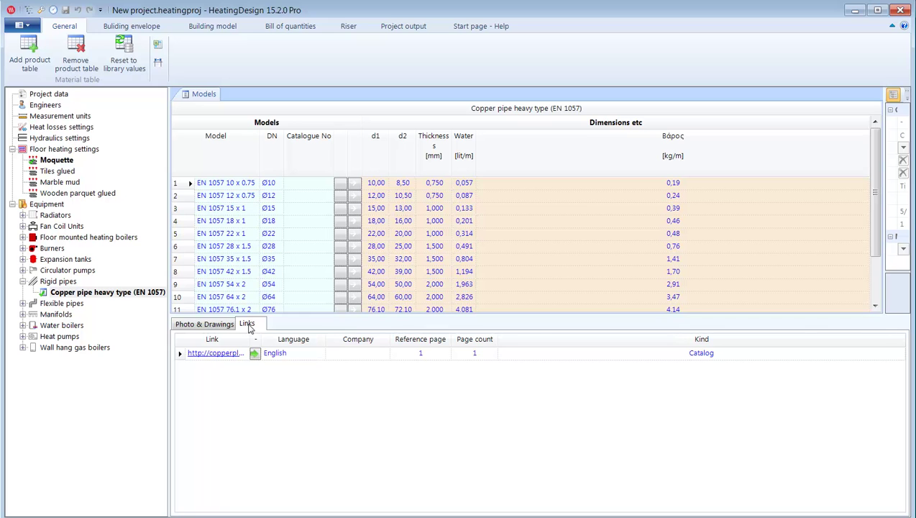
pyautogui.click(210, 324)
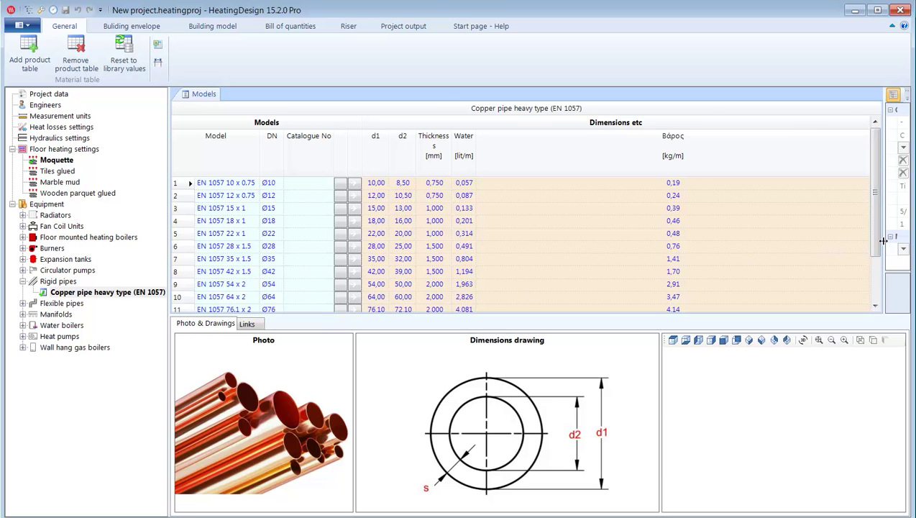
pyautogui.moveTo(879, 246); pyautogui.dragTo(692, 260)
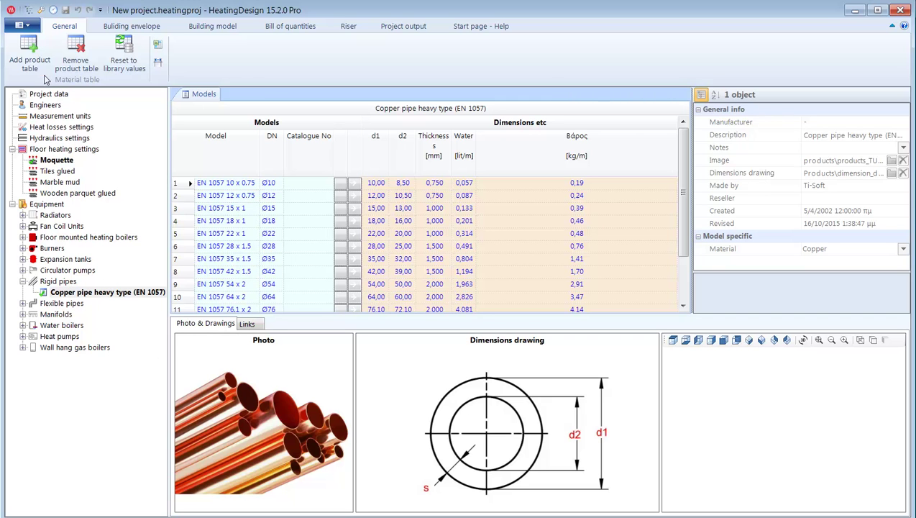
# Step: Add the Steel pipe DIN 2440 and DIN 2441 tables from the library
pyautogui.click(30, 52)
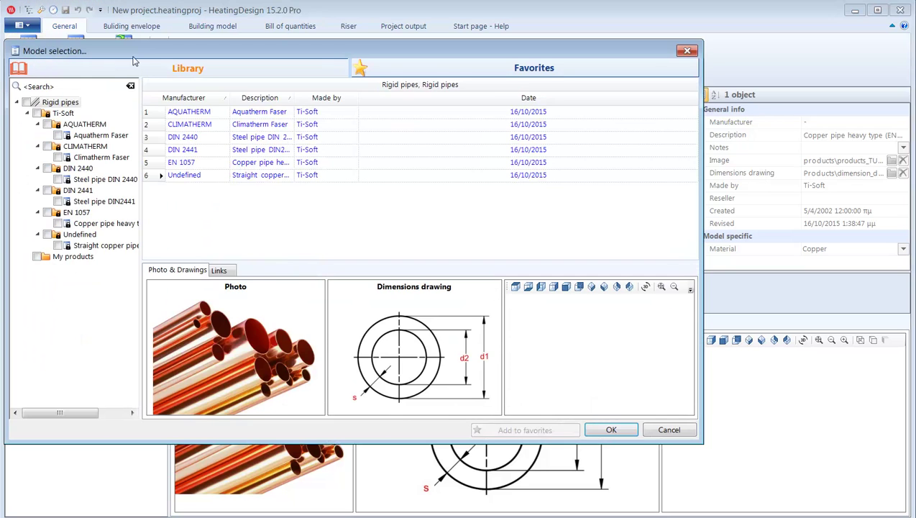
pyautogui.moveTo(212, 53); pyautogui.dragTo(335, 65)
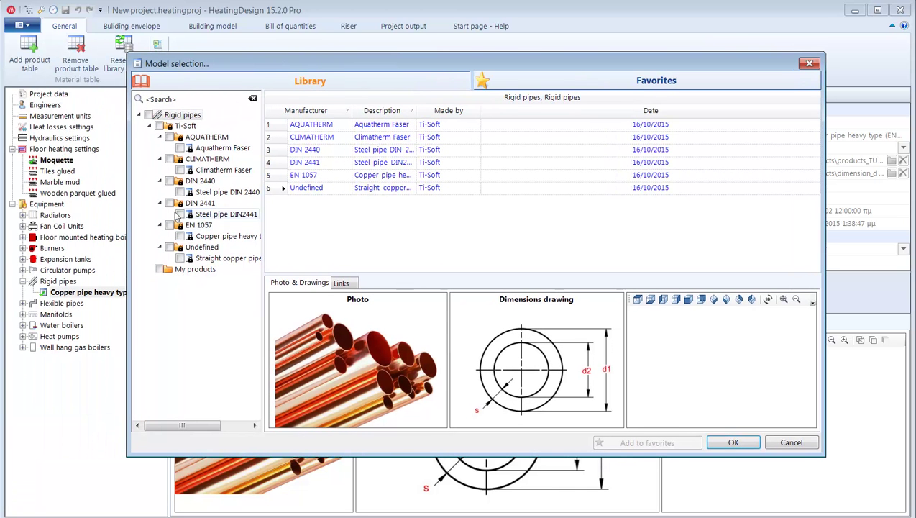
pyautogui.click(171, 181)
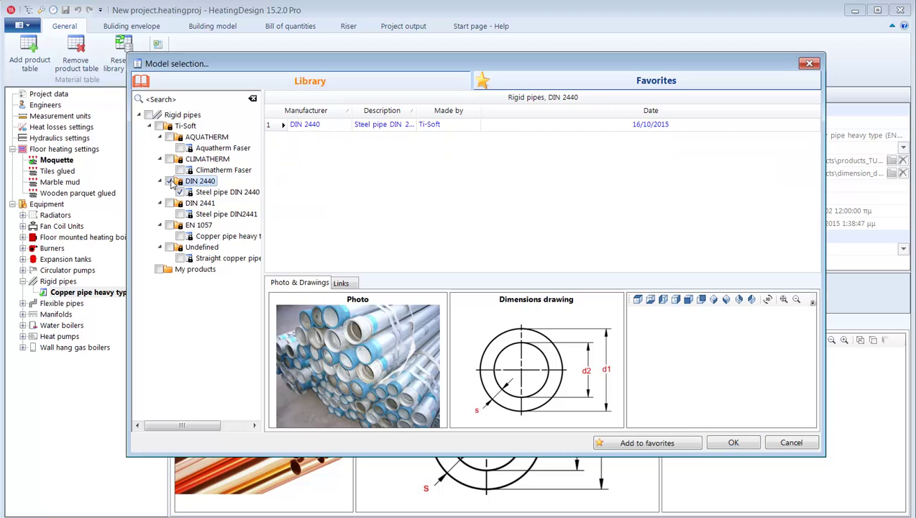
pyautogui.click(170, 203)
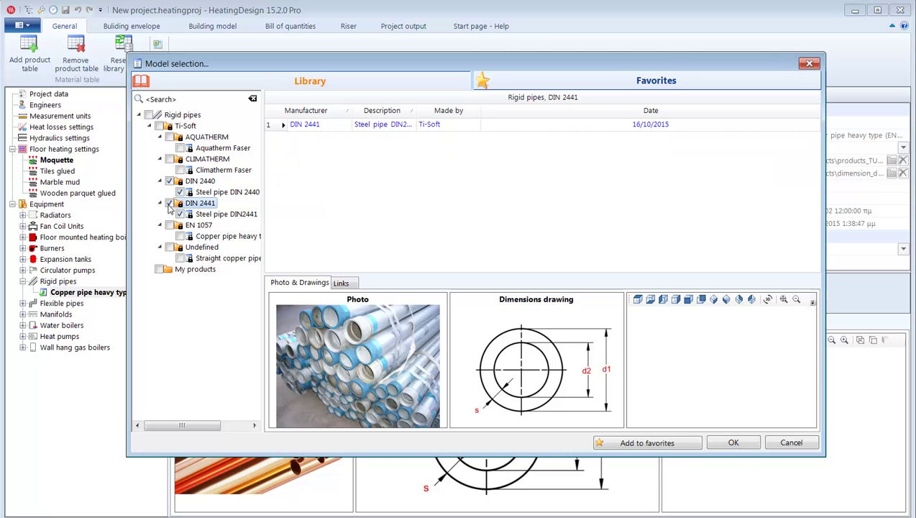
pyautogui.click(734, 442)
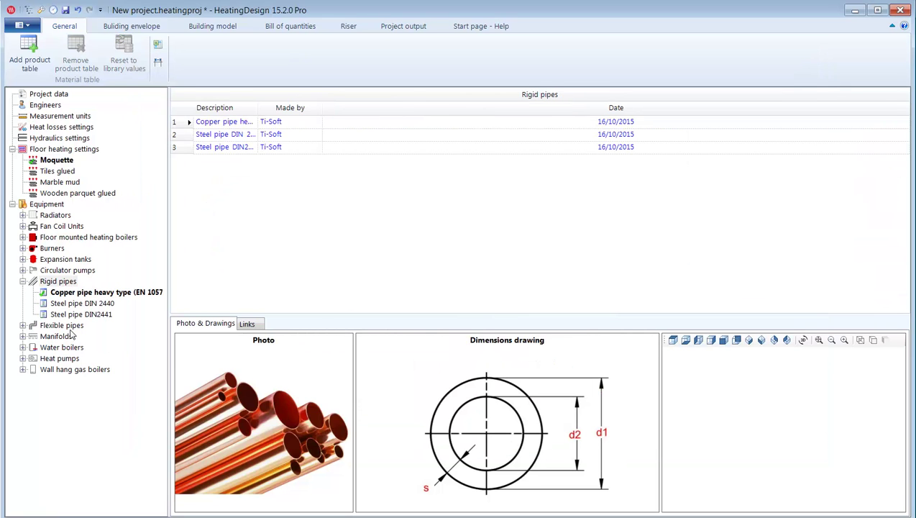
# Step: Make Steel pipe DIN 2440 the default, then restore Copper pipe heavy type (EN 1057) as default
pyautogui.click(72, 303)
pyautogui.click(73, 294)
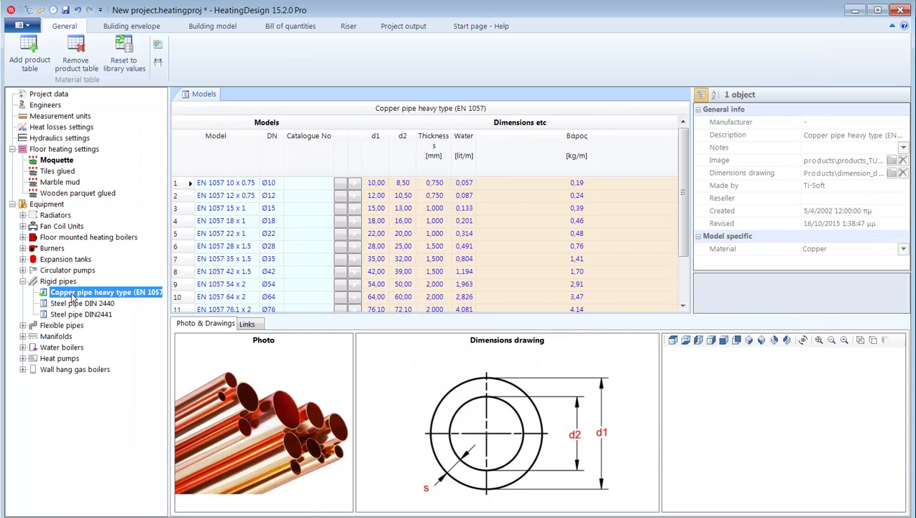
pyautogui.click(75, 304)
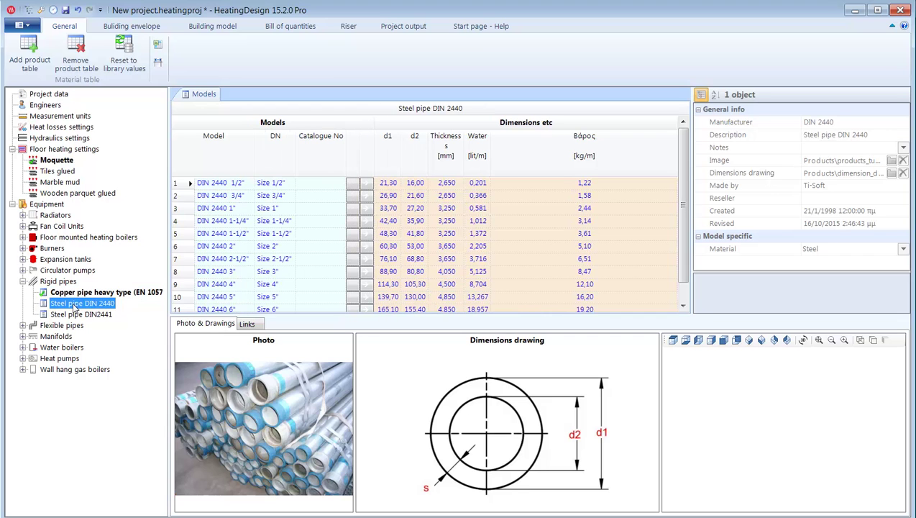
pyautogui.rightClick(75, 304)
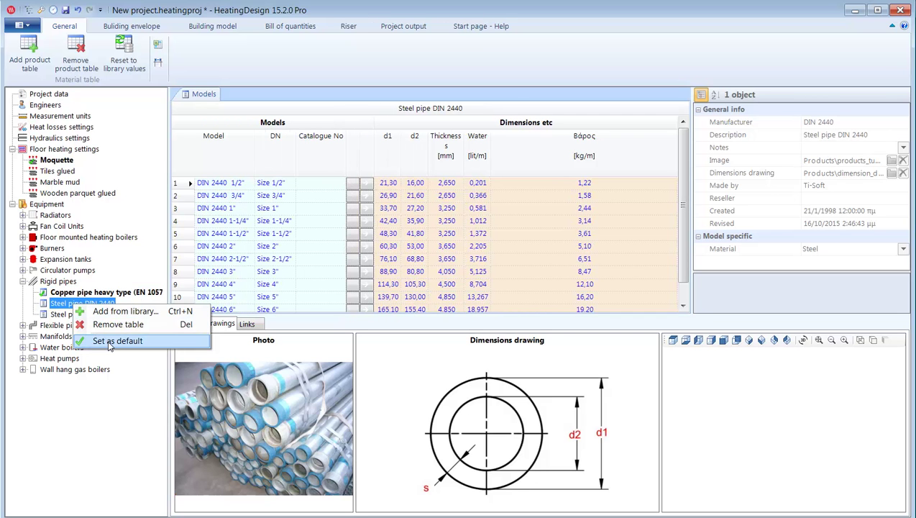
pyautogui.click(109, 346)
pyautogui.click(75, 295)
pyautogui.rightClick(75, 296)
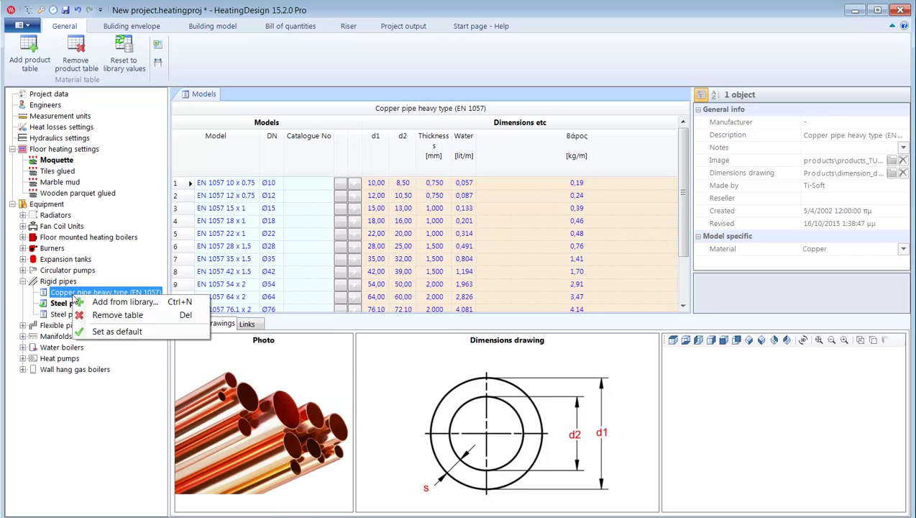
pyautogui.click(119, 333)
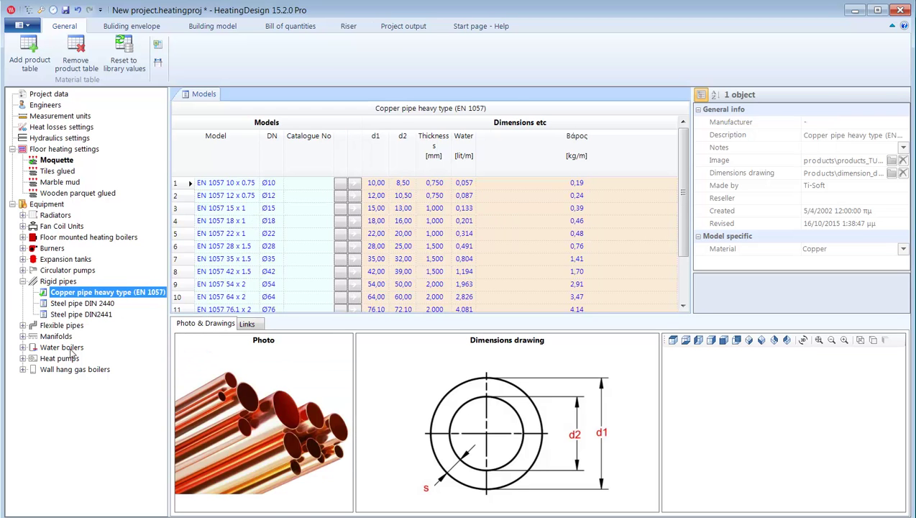
# Step: Add VIESSMANN Vitodens 100-W from the library to Wall hang gas boilers, replacing the existing table
pyautogui.click(23, 368)
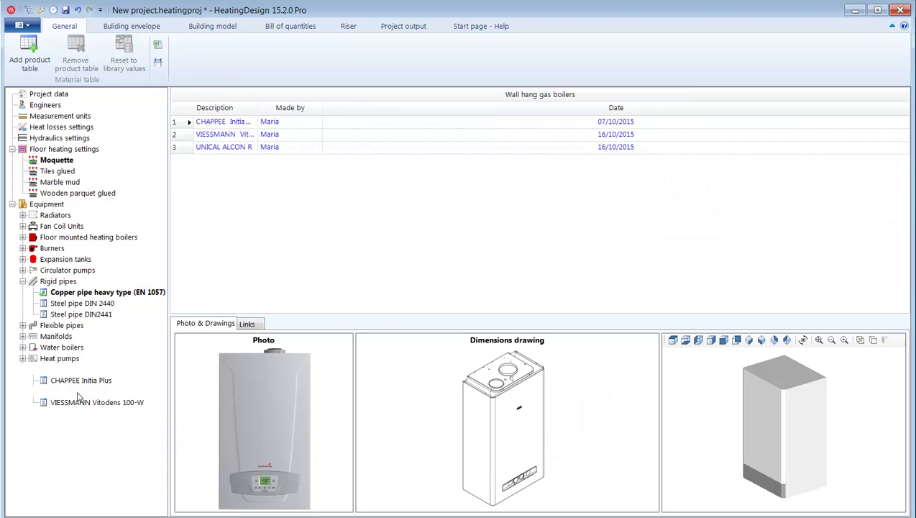
pyautogui.click(79, 392)
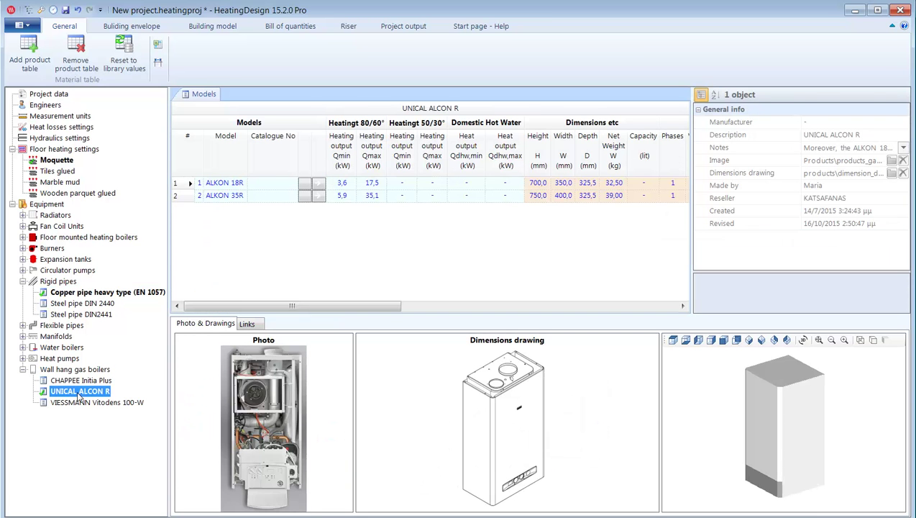
pyautogui.click(31, 57)
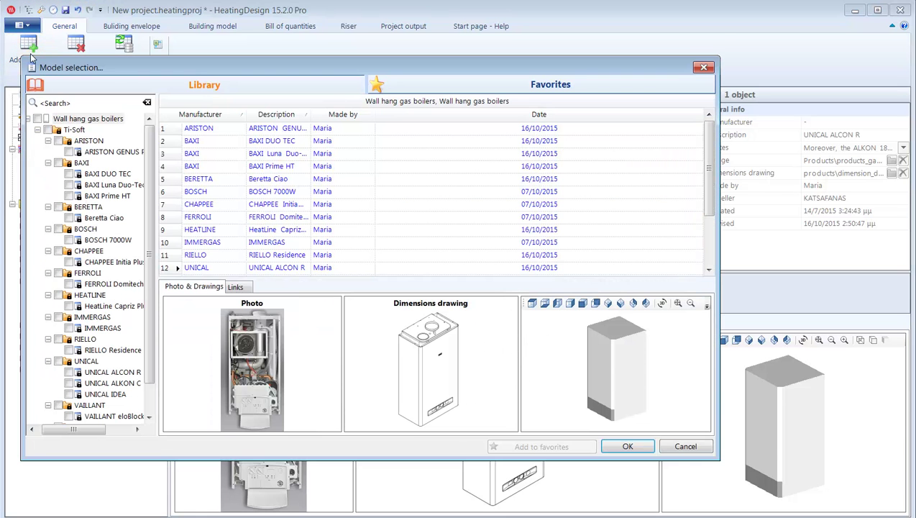
pyautogui.moveTo(149, 181); pyautogui.dragTo(150, 222)
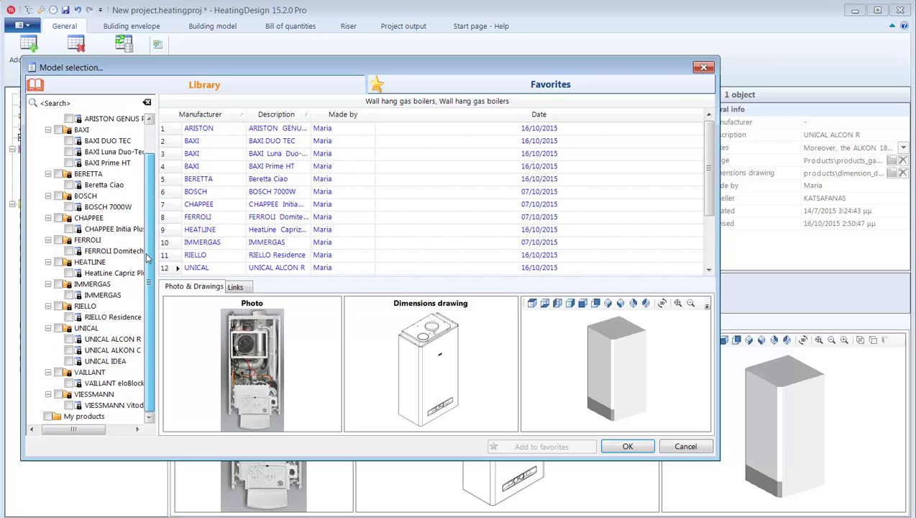
pyautogui.click(94, 404)
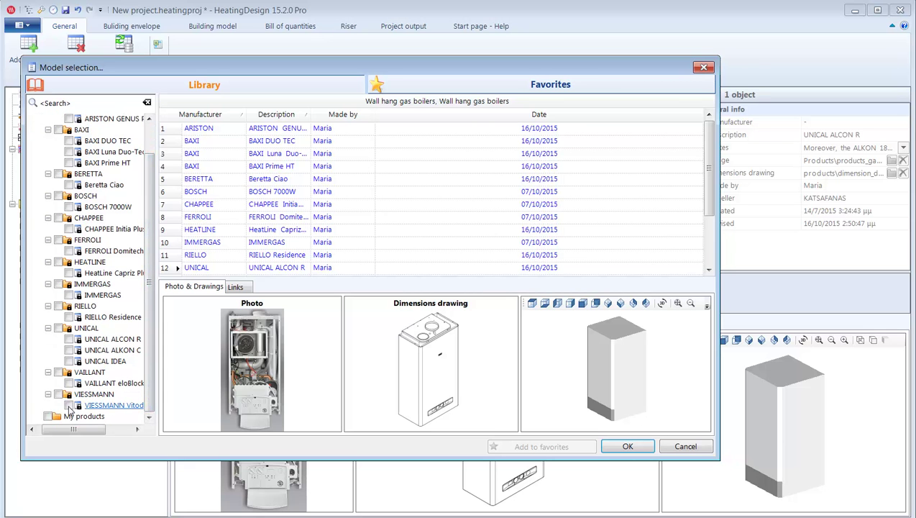
pyautogui.click(628, 447)
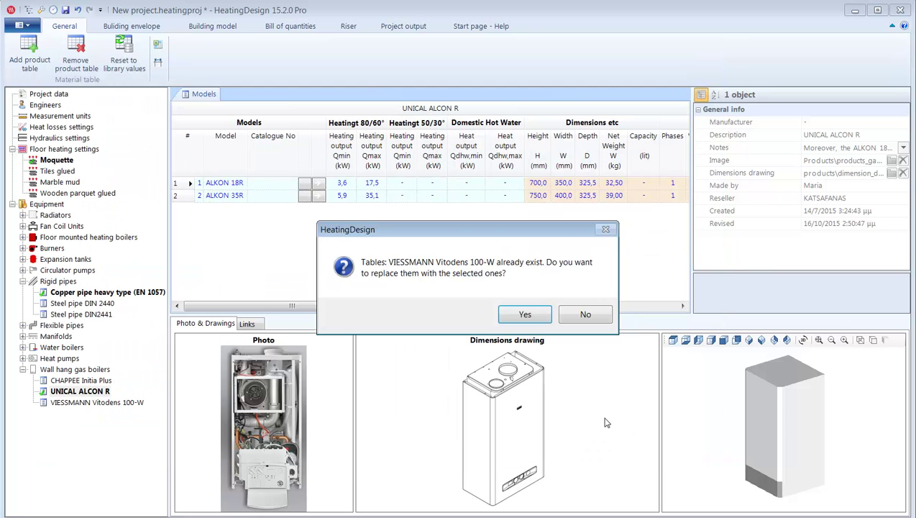
pyautogui.click(526, 317)
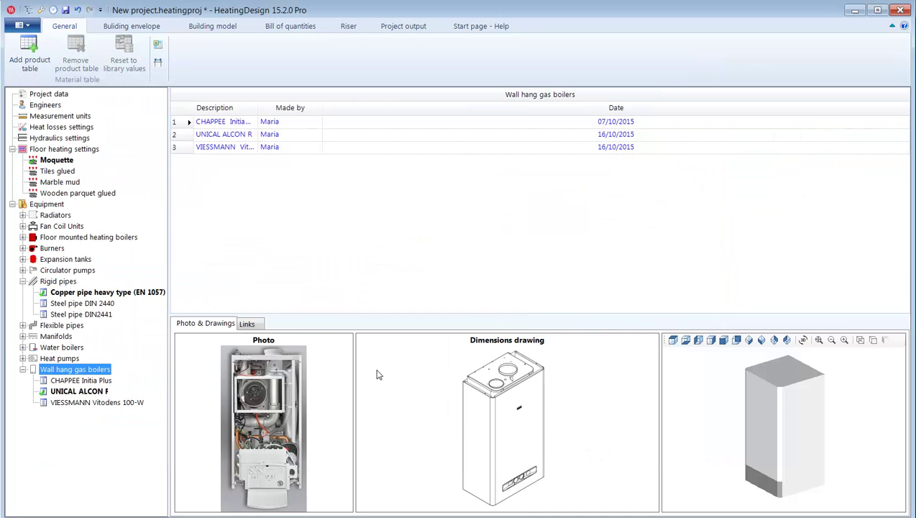
# Step: Set VIESSMANN Vitodens 100-W as the default wall-hung gas boiler table
pyautogui.click(83, 403)
pyautogui.rightClick(83, 404)
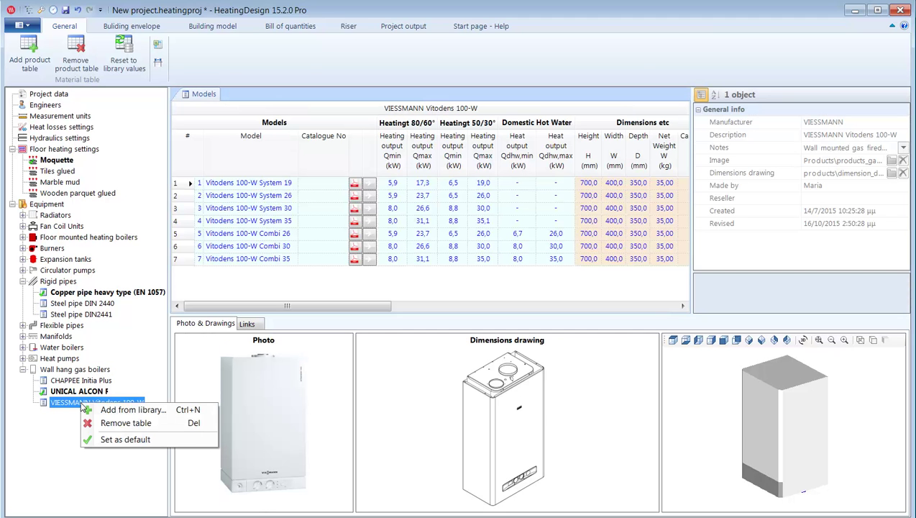
pyautogui.click(115, 440)
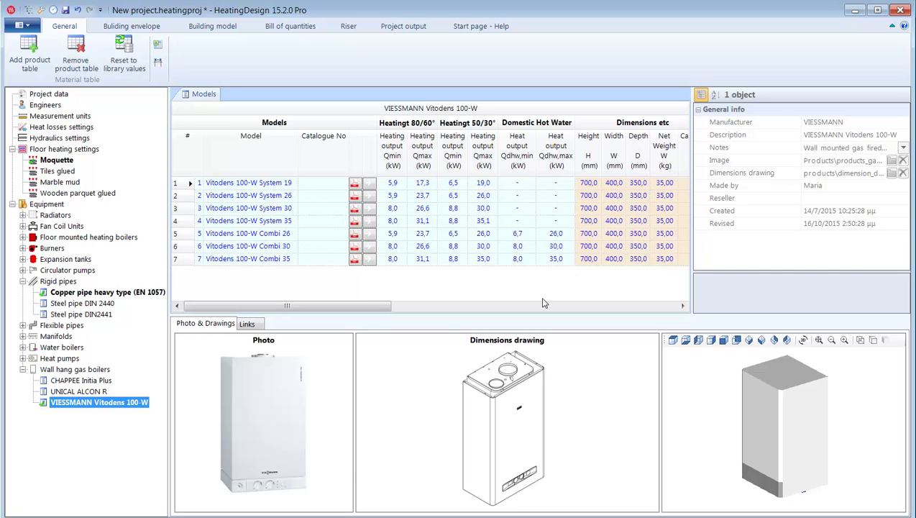
# Step: Scroll the VIESSMANN models table and widen its Model column
pyautogui.moveTo(363, 305); pyautogui.dragTo(414, 309)
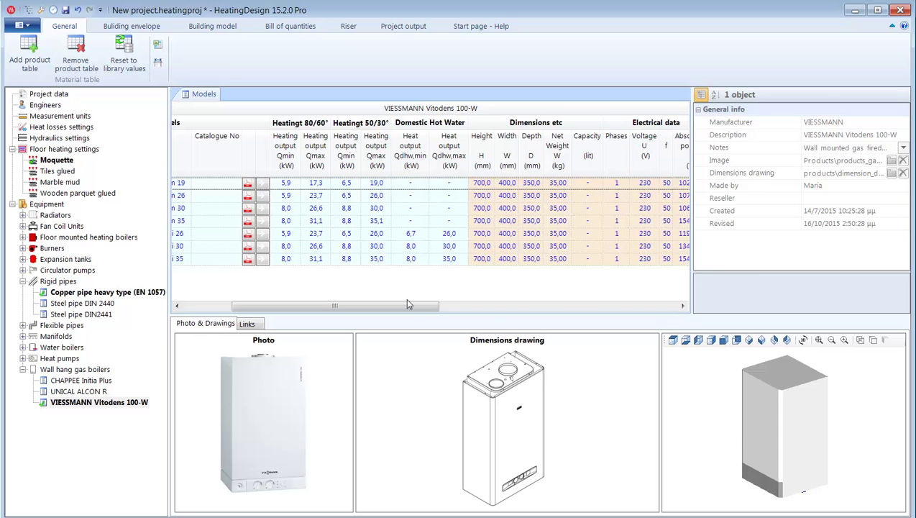
pyautogui.moveTo(414, 305); pyautogui.dragTo(351, 203)
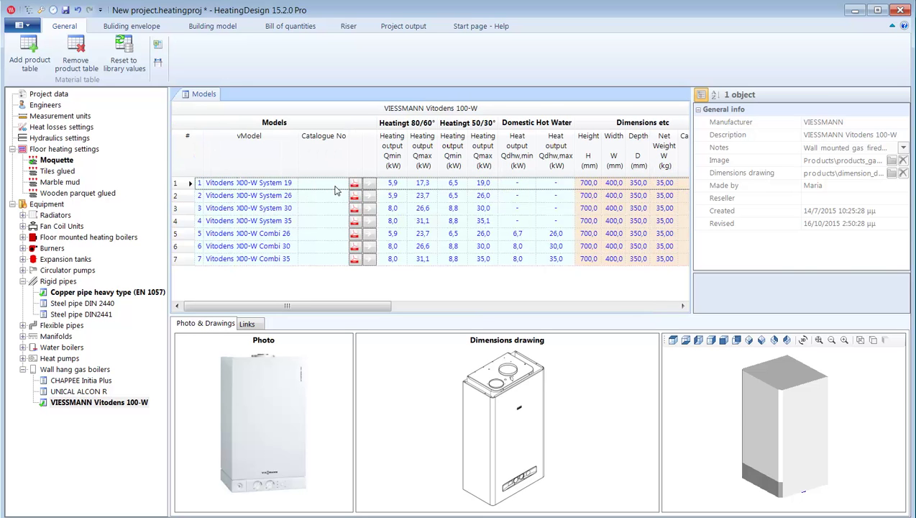
pyautogui.moveTo(297, 157); pyautogui.dragTo(310, 163)
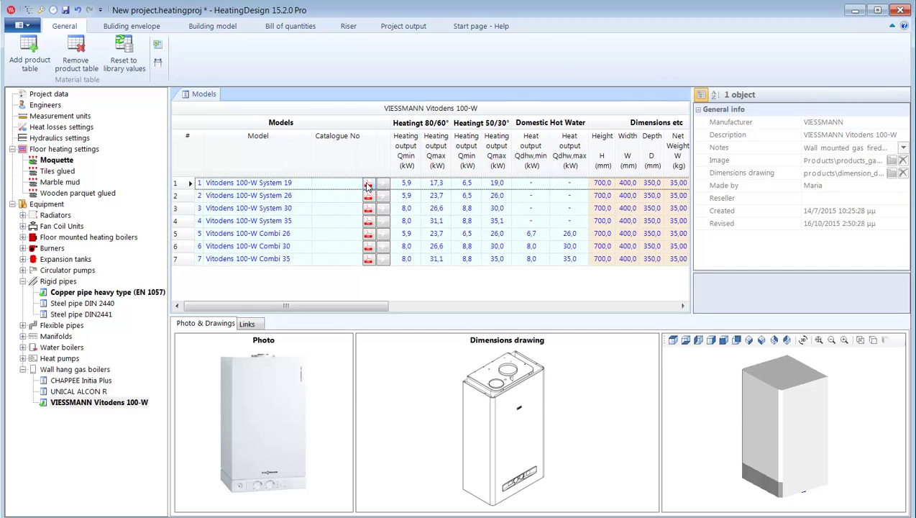
# Step: Scroll through the Vitodens 100-W TopInfo brochure and advance to page 2
pyautogui.scroll(-3, 333, 139)
pyautogui.scroll(-2, 321, 112)
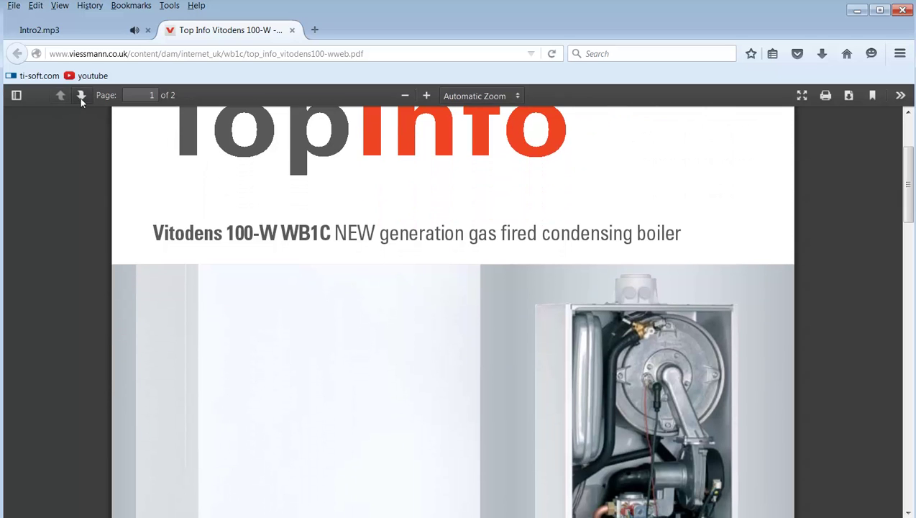
pyautogui.click(82, 96)
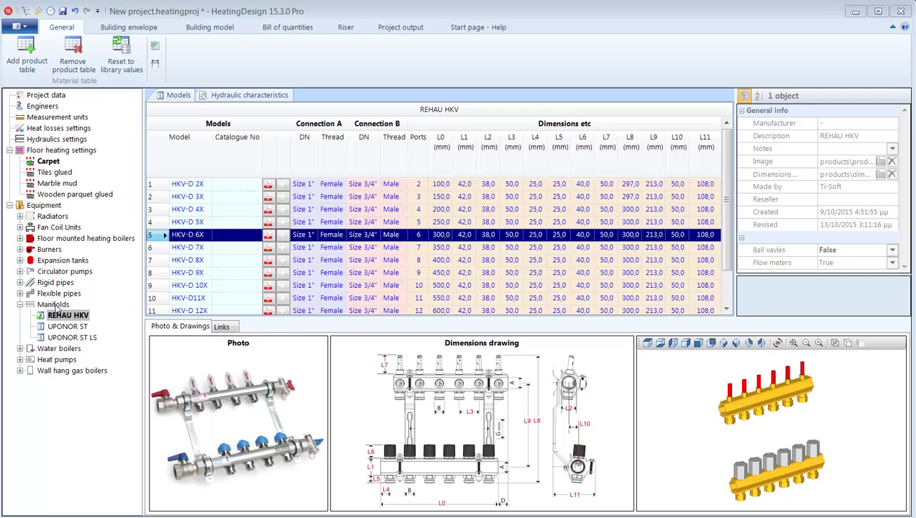
# Step: Compare UPONOR ST and REHAU HKV manifolds, previewing the HKV-D 4X, 6X and 8X models
pyautogui.click(66, 327)
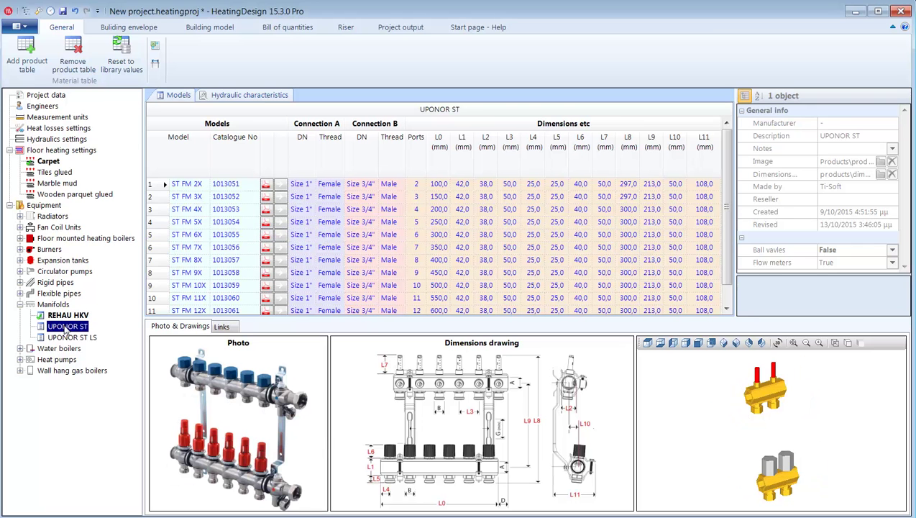
pyautogui.click(66, 316)
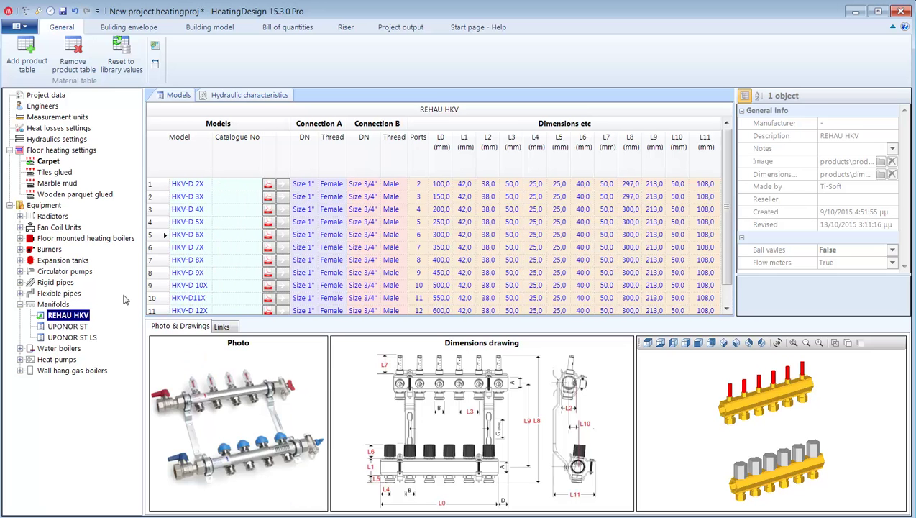
pyautogui.click(415, 188)
pyautogui.click(416, 209)
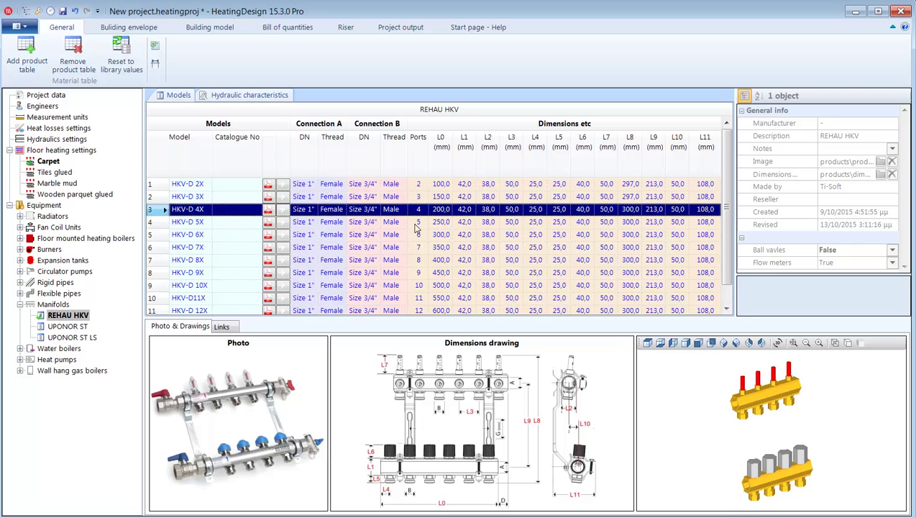
pyautogui.click(415, 235)
pyautogui.click(414, 259)
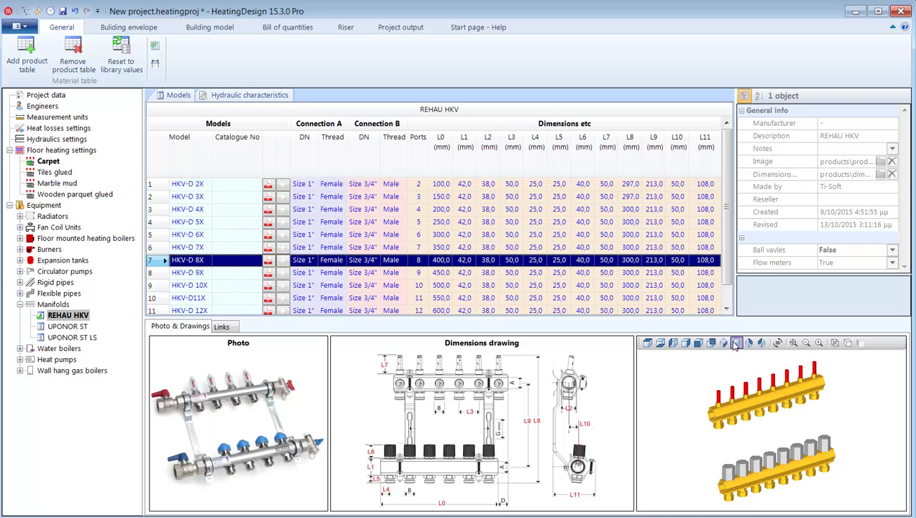
# Step: Orbit the manifold's wireframe 3D preview, then show the Building model's Ground Floor plan
pyautogui.click(835, 345)
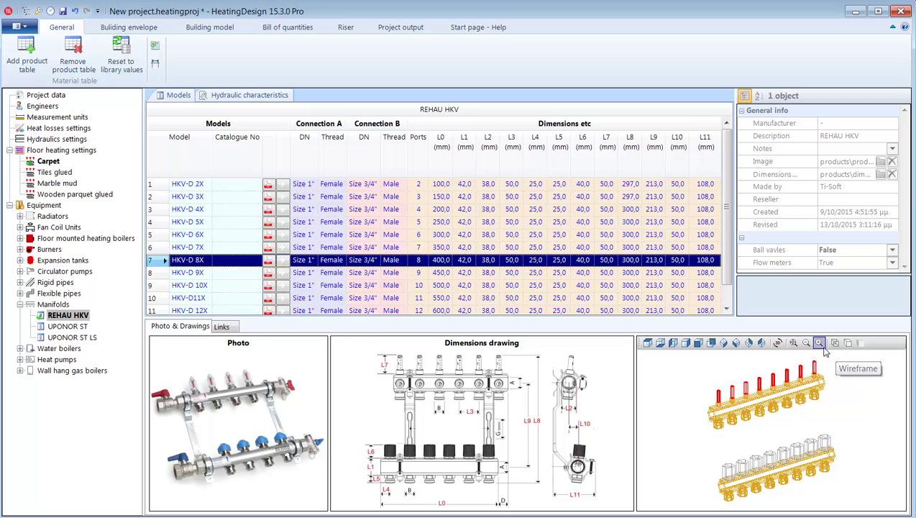
pyautogui.moveTo(739, 457); pyautogui.dragTo(783, 453)
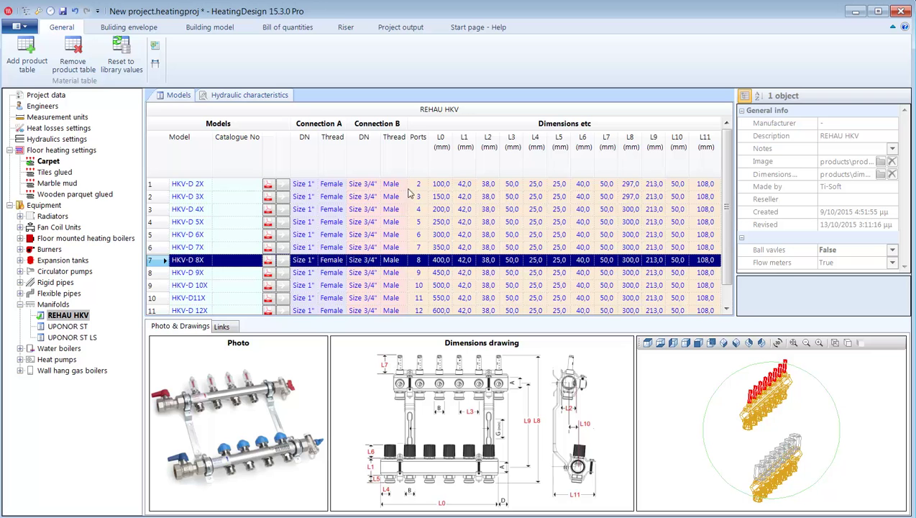
pyautogui.click(210, 28)
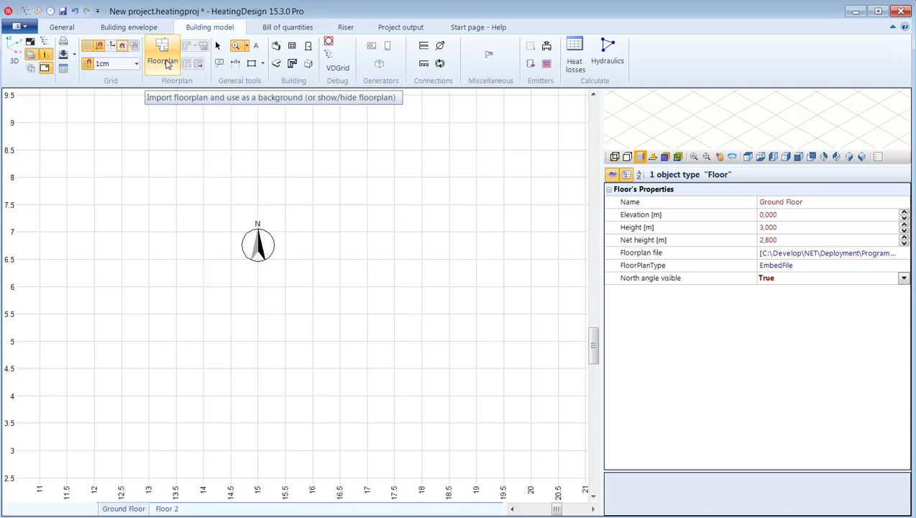
# Step: Embed apt_a1.DWG as the Ground Floor plan background, with the FLOOR layer left visible
pyautogui.click(166, 62)
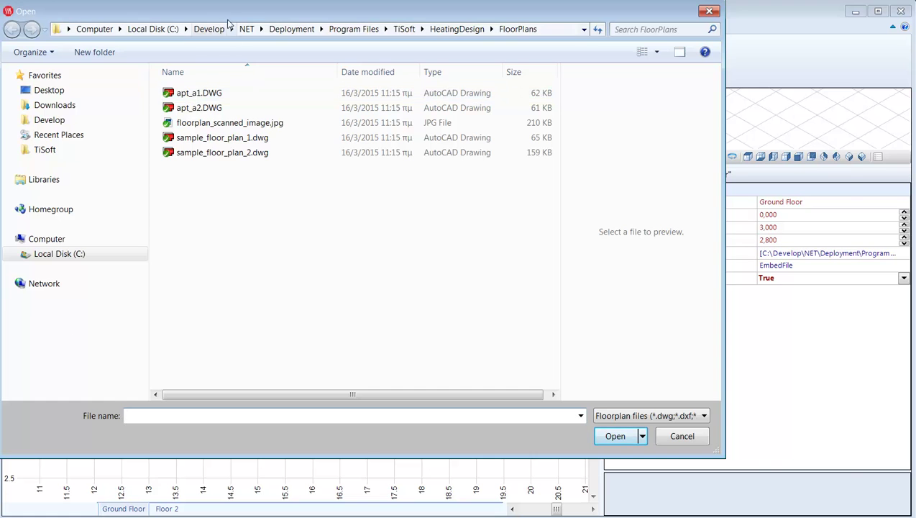
pyautogui.moveTo(213, 15); pyautogui.dragTo(326, 59)
pyautogui.click(312, 137)
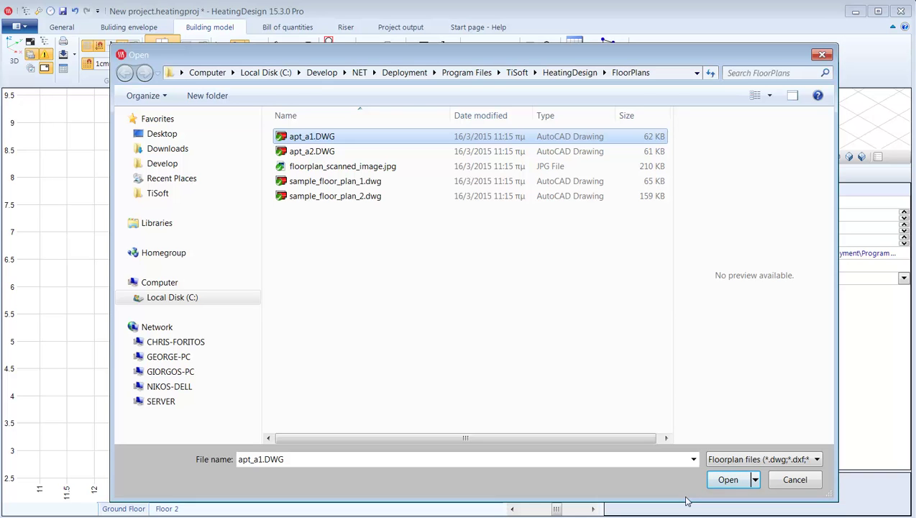
pyautogui.click(728, 480)
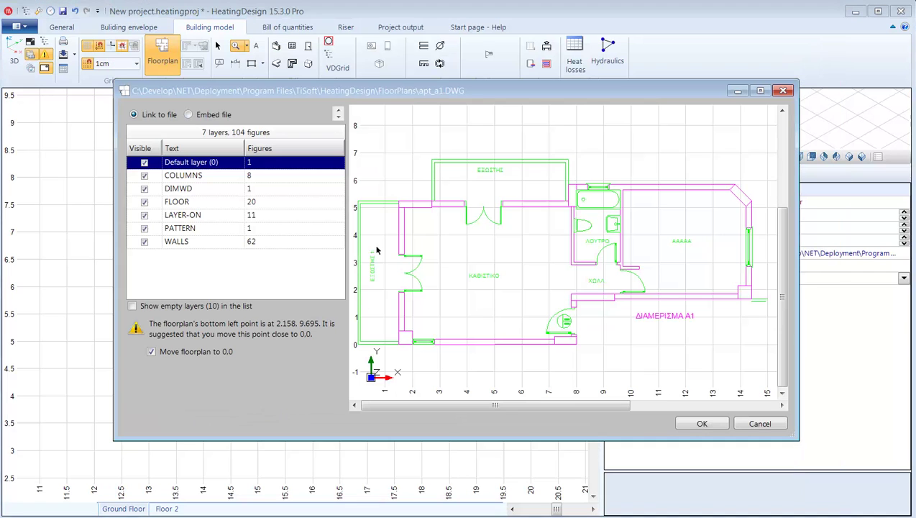
pyautogui.click(204, 120)
pyautogui.click(144, 203)
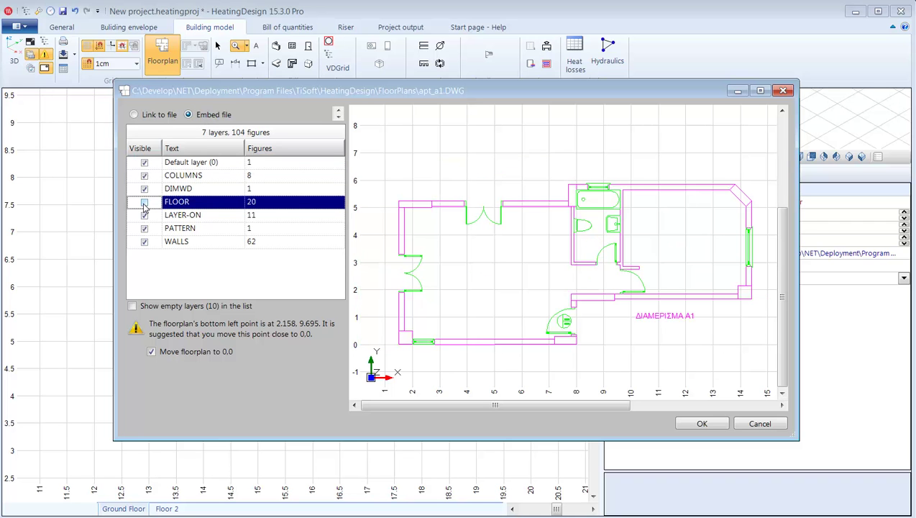
pyautogui.click(145, 203)
pyautogui.click(710, 424)
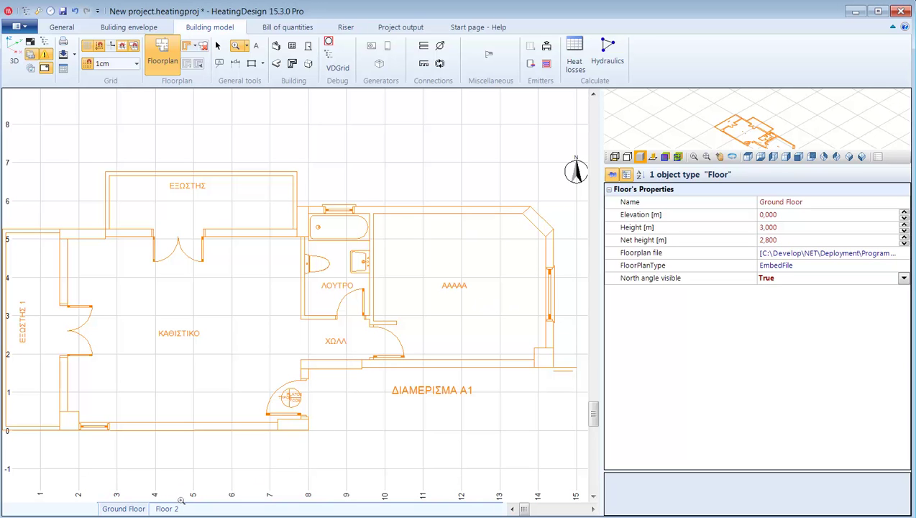
# Step: Zoom into the plan, glance at empty Floor 2, and view the Ground Floor in 3D before returning to 2D
pyautogui.click(323, 477)
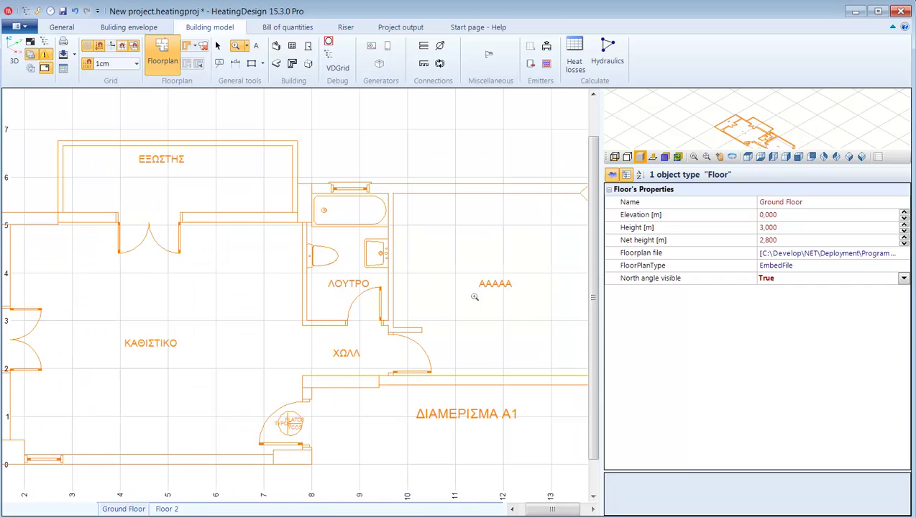
pyautogui.scroll(-1, 427, 294)
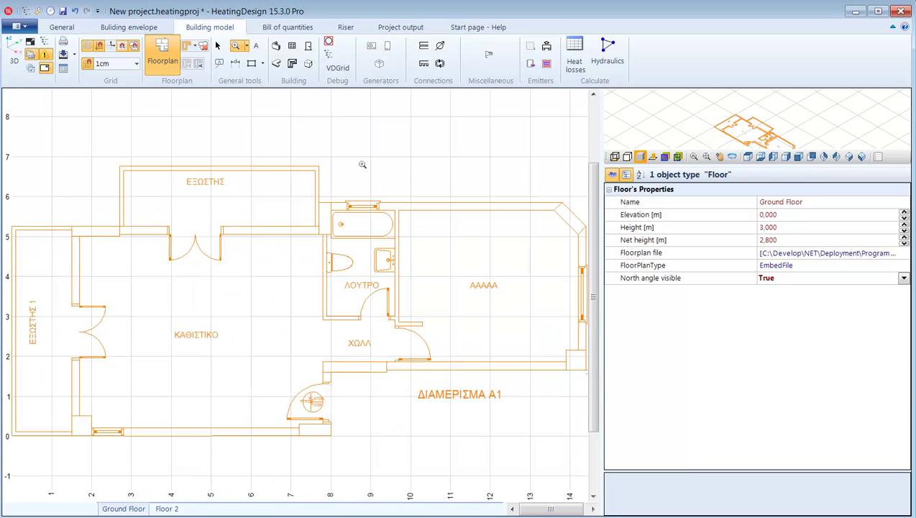
pyautogui.click(167, 508)
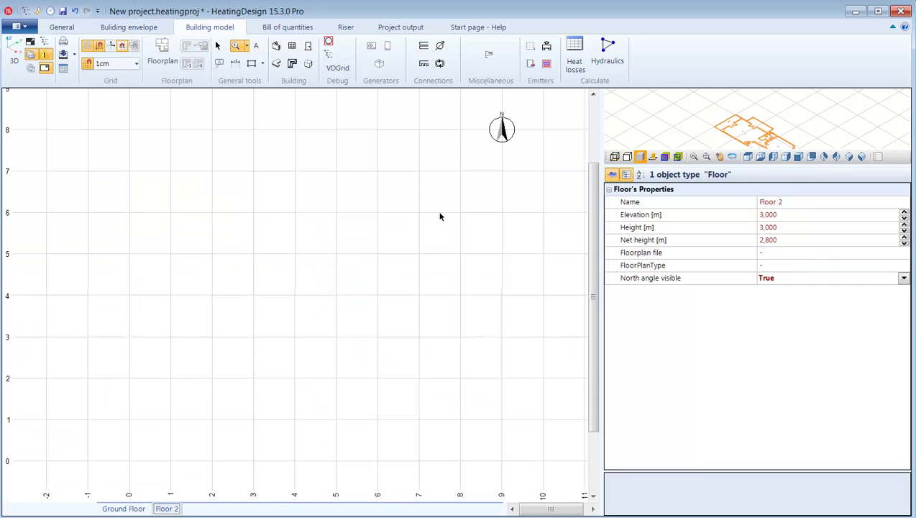
pyautogui.click(125, 509)
pyautogui.click(15, 58)
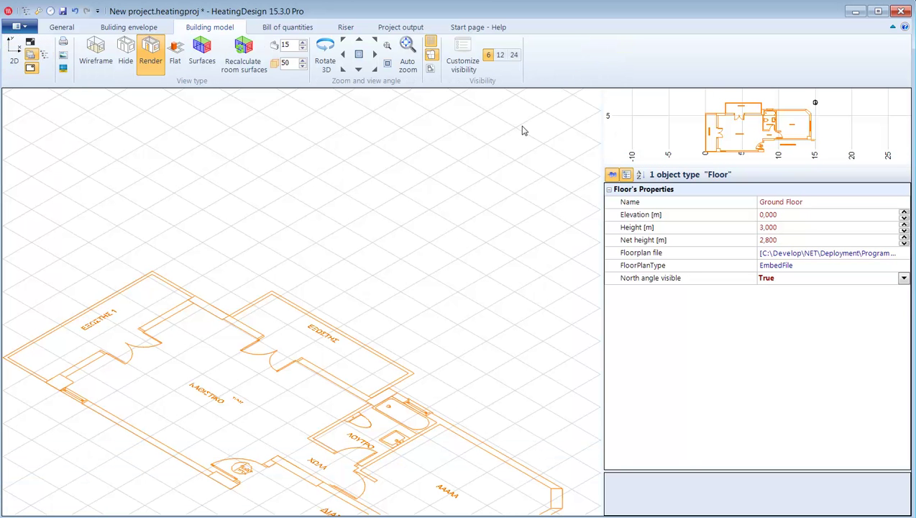
pyautogui.click(343, 69)
pyautogui.click(16, 61)
# Step: Place boiler GB1 (Vitodens 100-W, 17 kW) on ΚΑΘΙΣΤΙΚΟ's top wall and move its label up-left
pyautogui.click(389, 48)
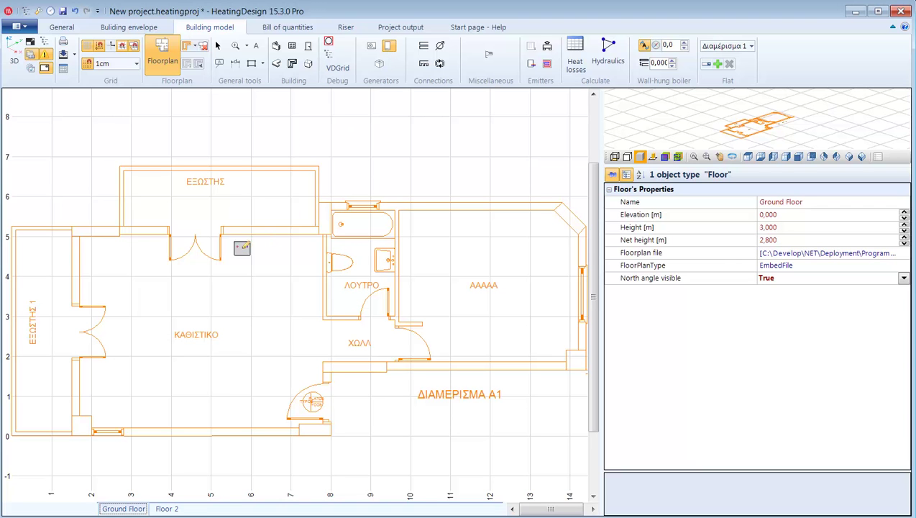
pyautogui.click(144, 240)
pyautogui.rightClick(196, 262)
pyautogui.click(223, 268)
pyautogui.moveTo(175, 218); pyautogui.dragTo(101, 185)
pyautogui.click(258, 284)
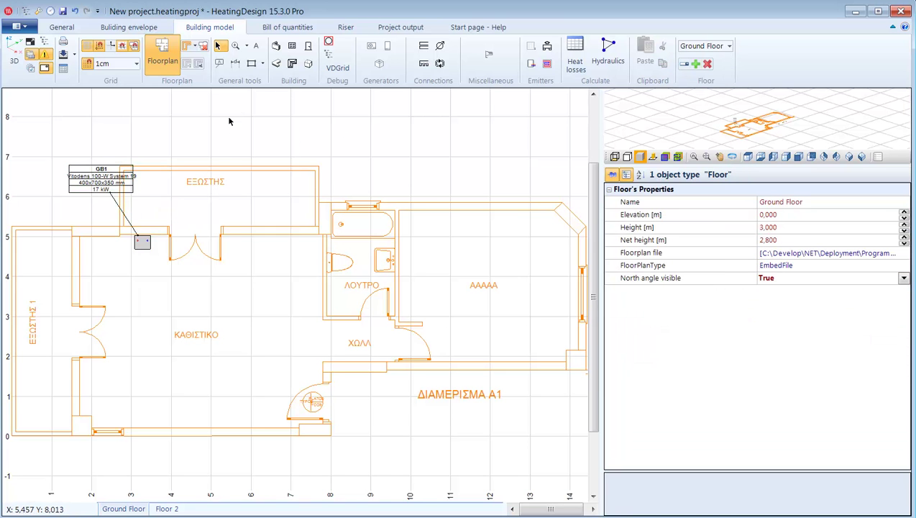
pyautogui.click(276, 46)
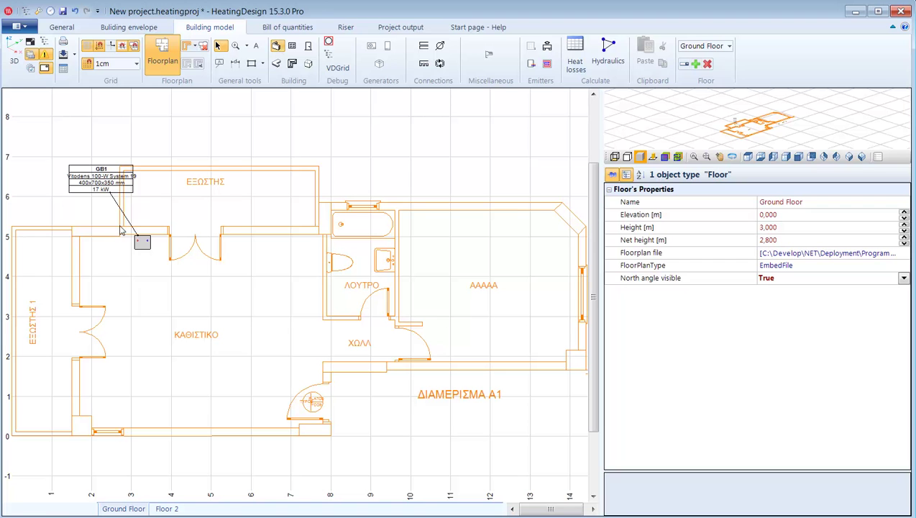
# Step: Draw walls along ΚΑΘΙΣΤΙΚΟ's top: a ~6.1 m run, a short upward jog, and a wall above the bathroom
pyautogui.click(71, 225)
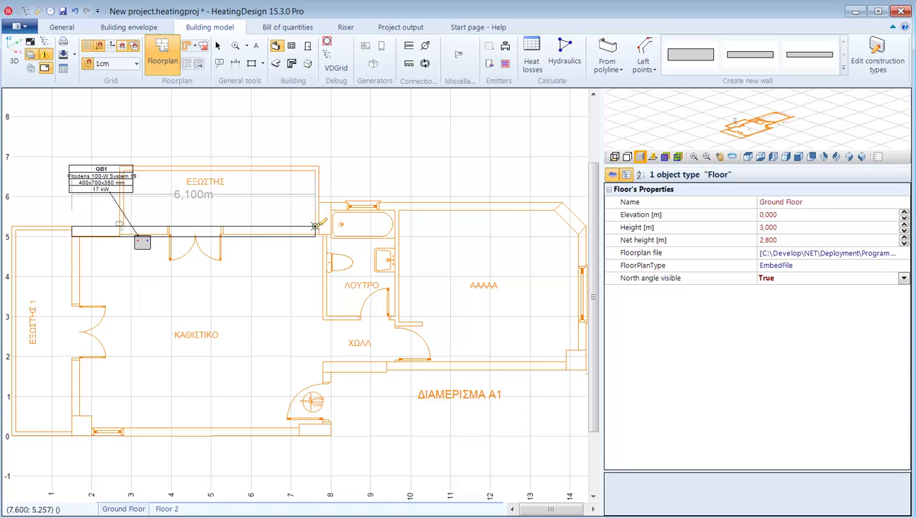
pyautogui.click(319, 226)
pyautogui.click(319, 203)
pyautogui.click(461, 207)
pyautogui.rightClick(468, 213)
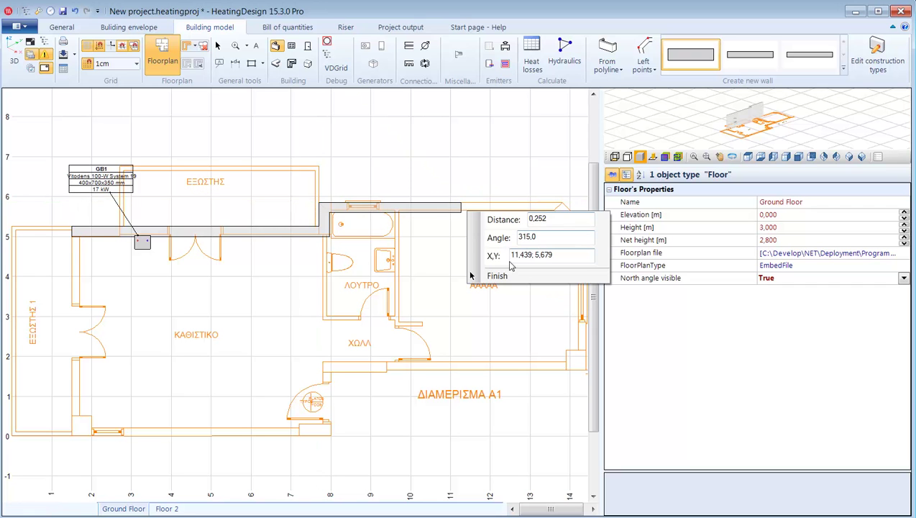
pyautogui.click(498, 278)
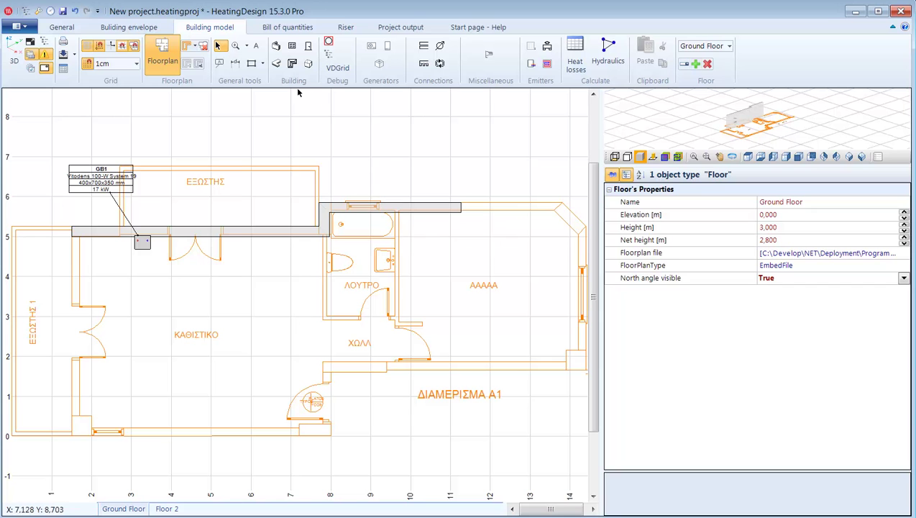
# Step: Place boiler GB2, a second 17 kW Vitodens 100-W, on the upper right wall
pyautogui.click(388, 46)
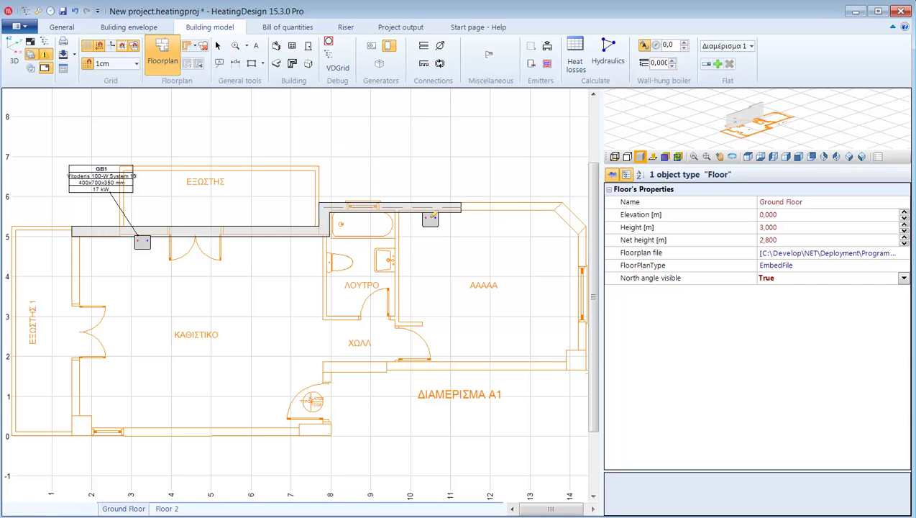
pyautogui.click(434, 219)
pyautogui.rightClick(434, 219)
pyautogui.click(453, 224)
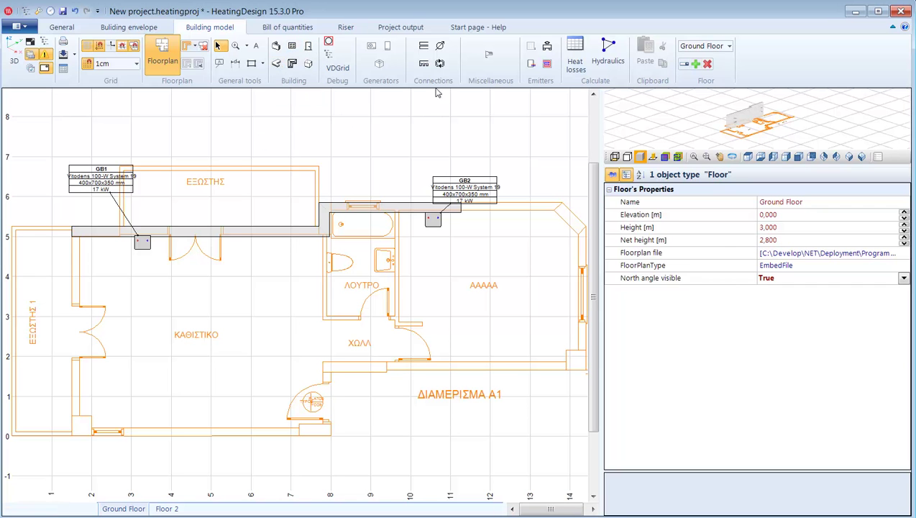
# Step: Mount a manifold on the wall between the two boilers
pyautogui.click(424, 65)
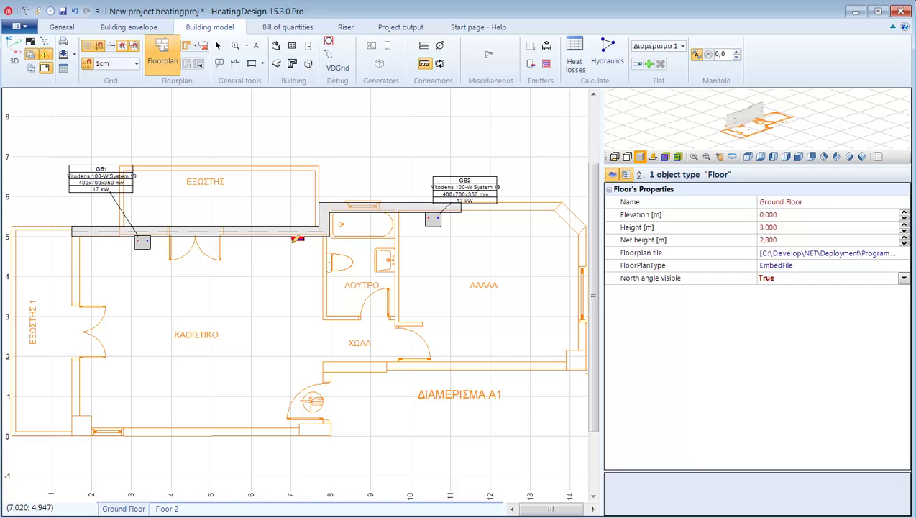
pyautogui.click(298, 238)
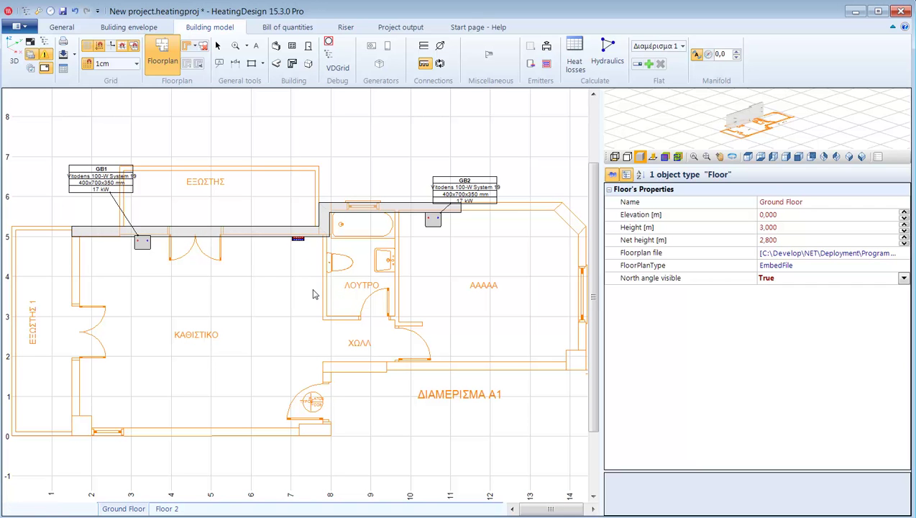
pyautogui.press('Escape')
# Step: Switch to the 3D view and orbit the model to view the building from several angles
pyautogui.click(15, 63)
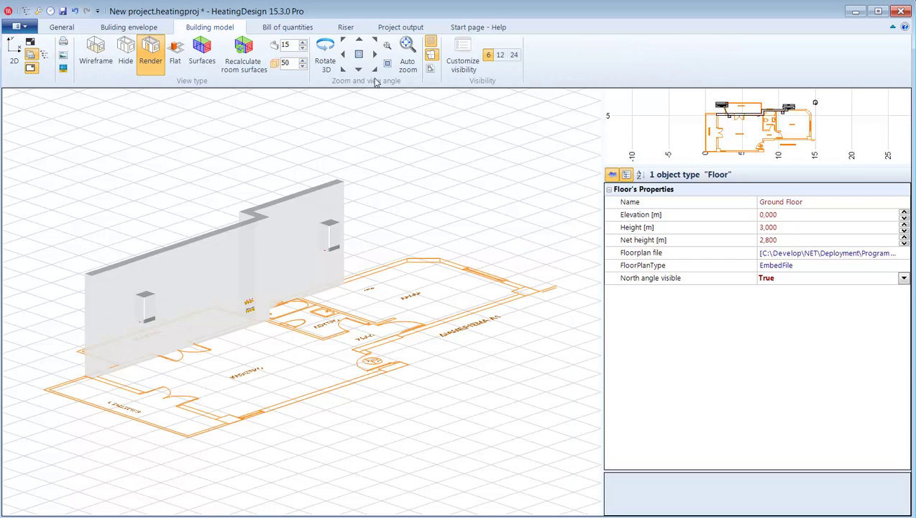
pyautogui.moveTo(144, 388); pyautogui.dragTo(213, 395)
pyautogui.moveTo(443, 180); pyautogui.dragTo(495, 86)
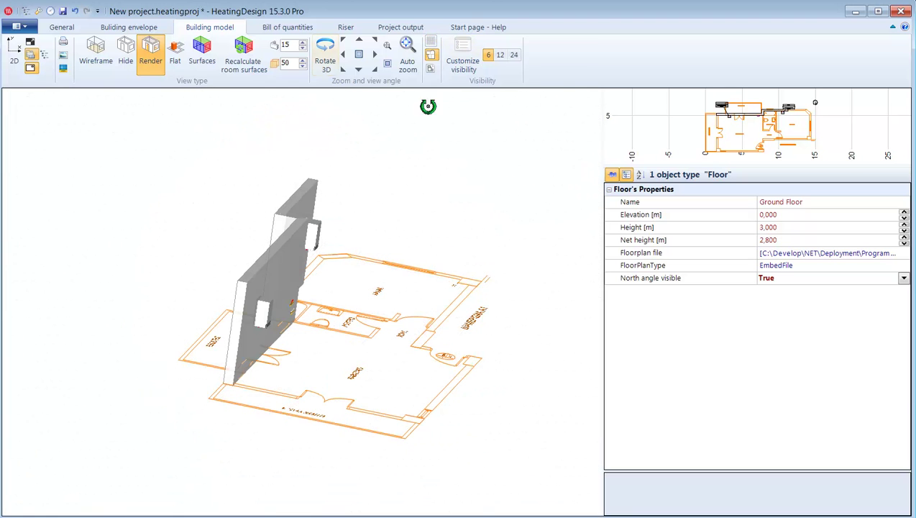
pyautogui.moveTo(426, 107); pyautogui.dragTo(313, 431)
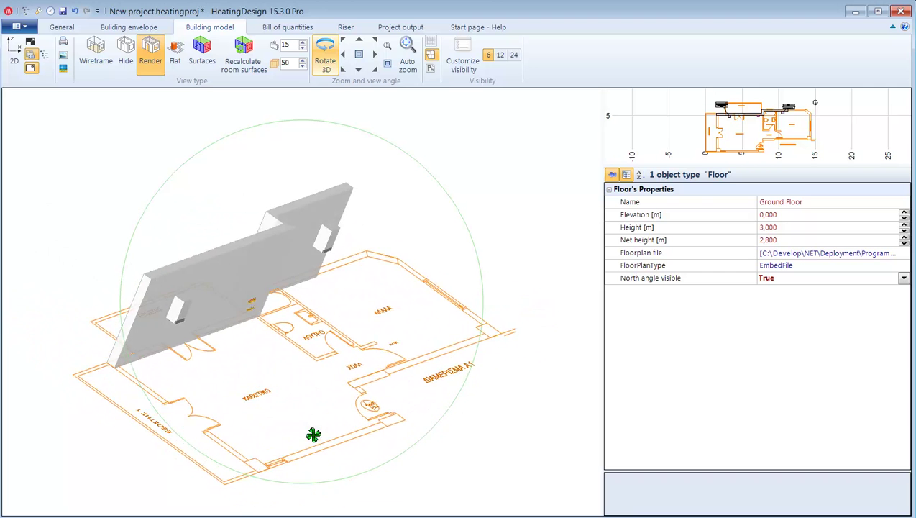
# Step: Show the ground grid and floor slab with the floorplan still visible, then return to 2D
pyautogui.click(432, 44)
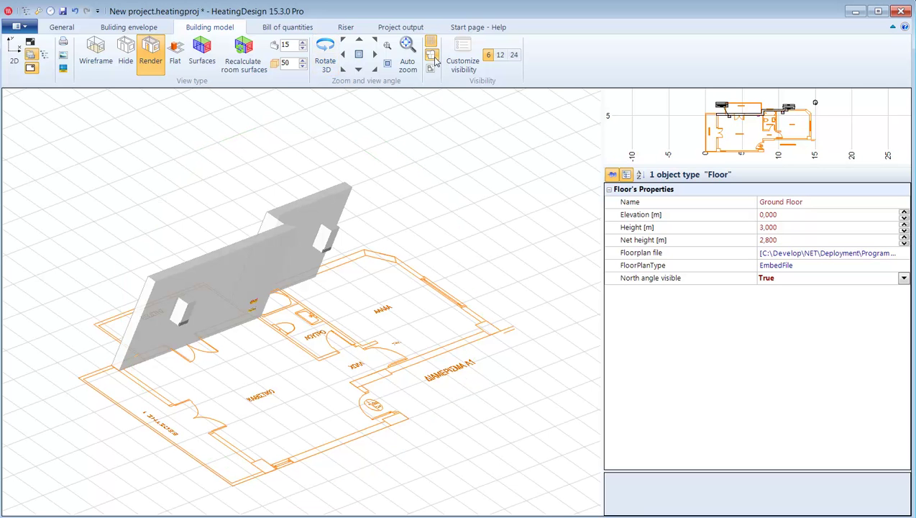
pyautogui.click(432, 56)
pyautogui.click(430, 69)
pyautogui.click(431, 57)
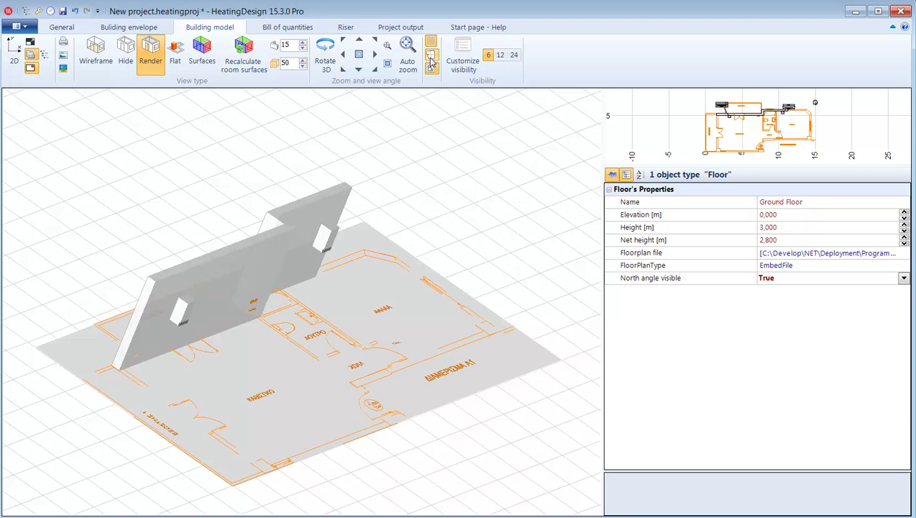
pyautogui.click(16, 60)
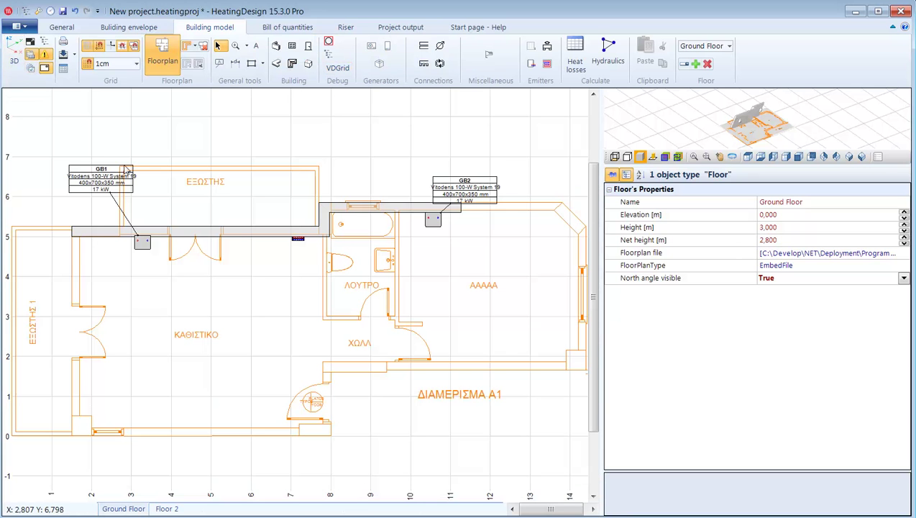
# Step: Start a connection from boiler GB1 using EN 1057 28 x 1.5 pipe, h1 1,000 and c1 0,0500
pyautogui.click(423, 47)
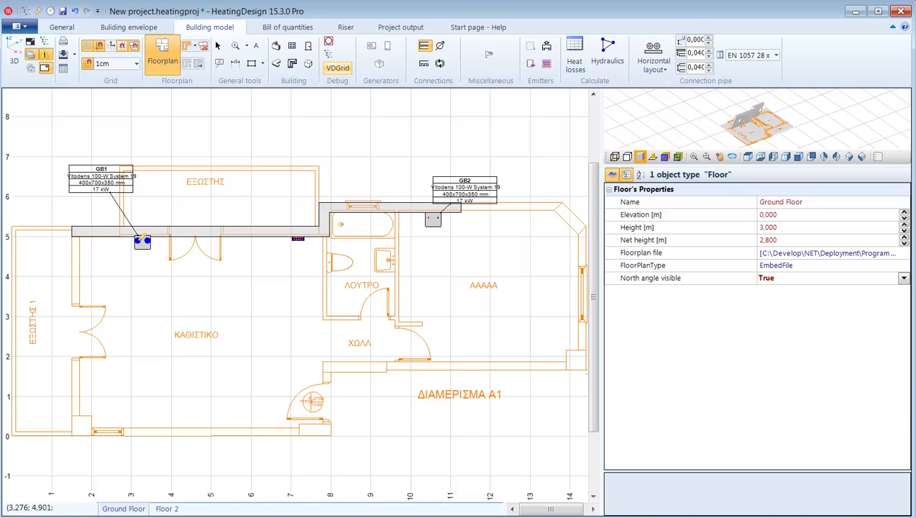
pyautogui.click(141, 242)
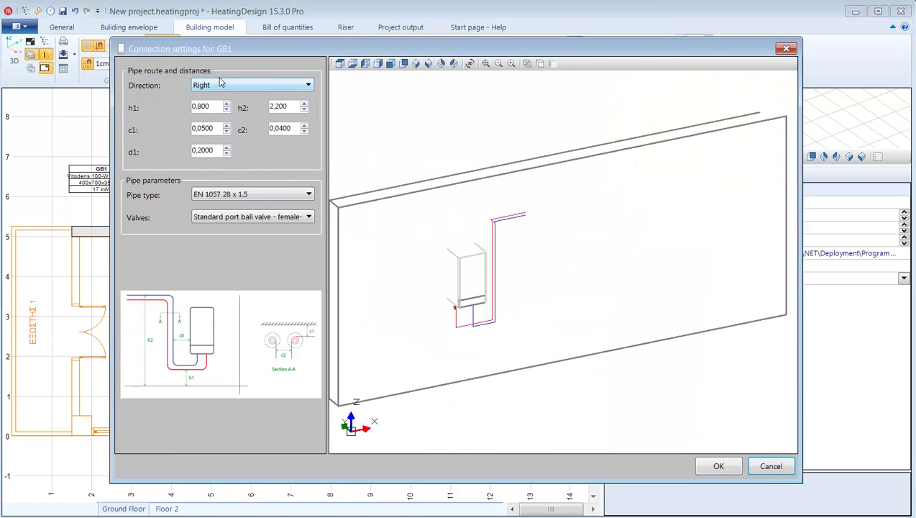
pyautogui.click(226, 197)
pyautogui.click(225, 197)
pyautogui.click(227, 105)
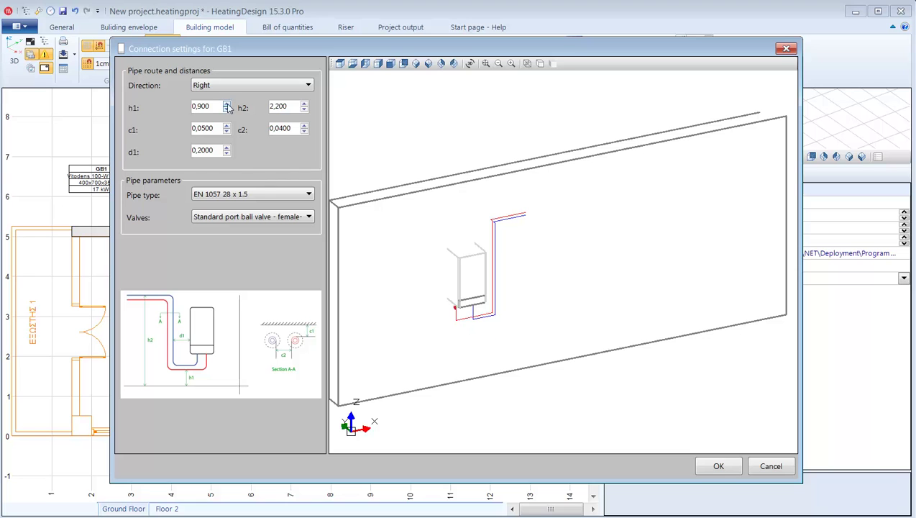
pyautogui.click(227, 105)
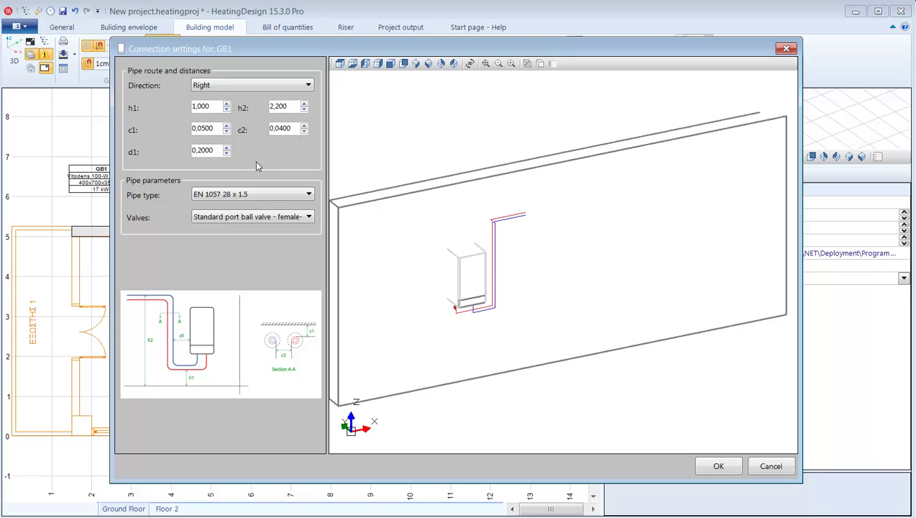
pyautogui.click(227, 133)
pyautogui.click(227, 128)
pyautogui.click(719, 466)
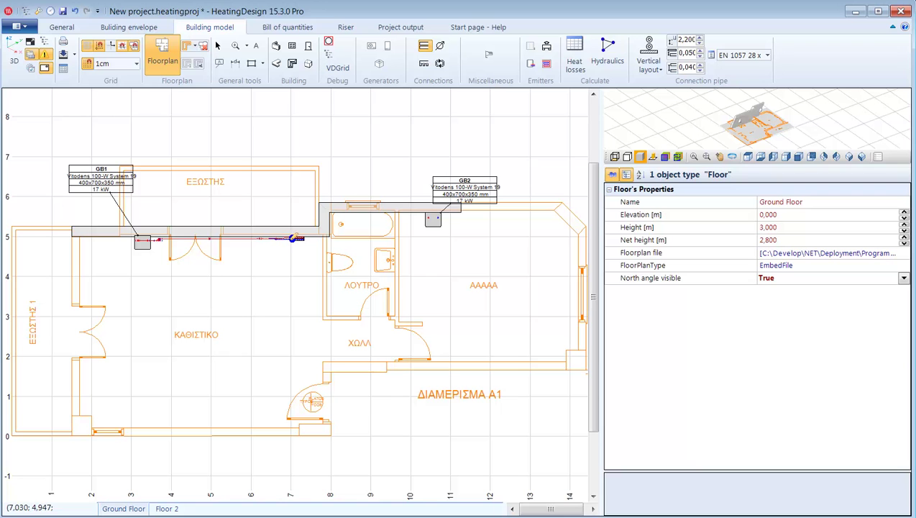
# Step: End the pipe at the manifold and check the run in 3D without walls, with free rotation
pyautogui.click(292, 238)
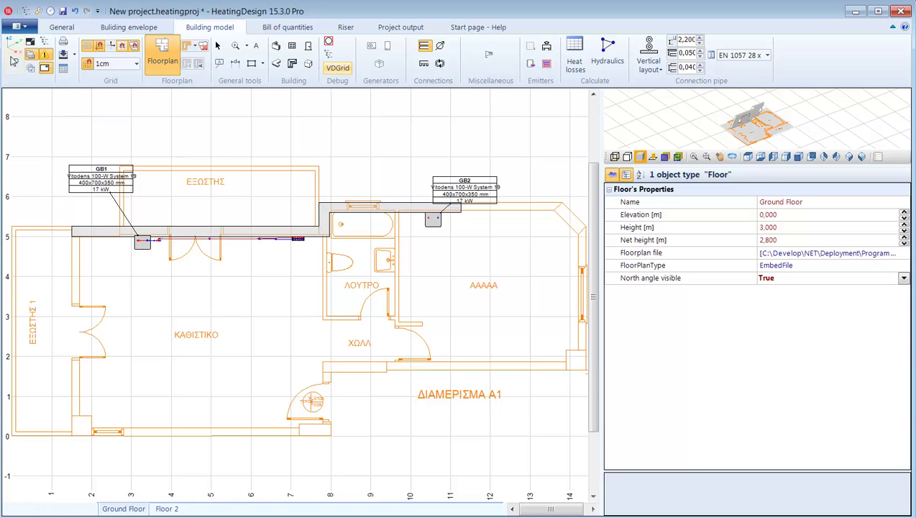
pyautogui.click(14, 61)
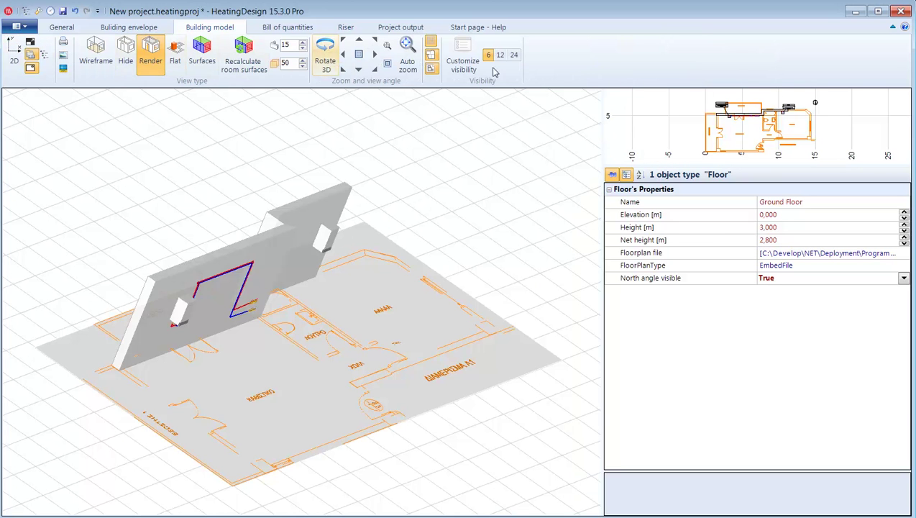
pyautogui.click(343, 69)
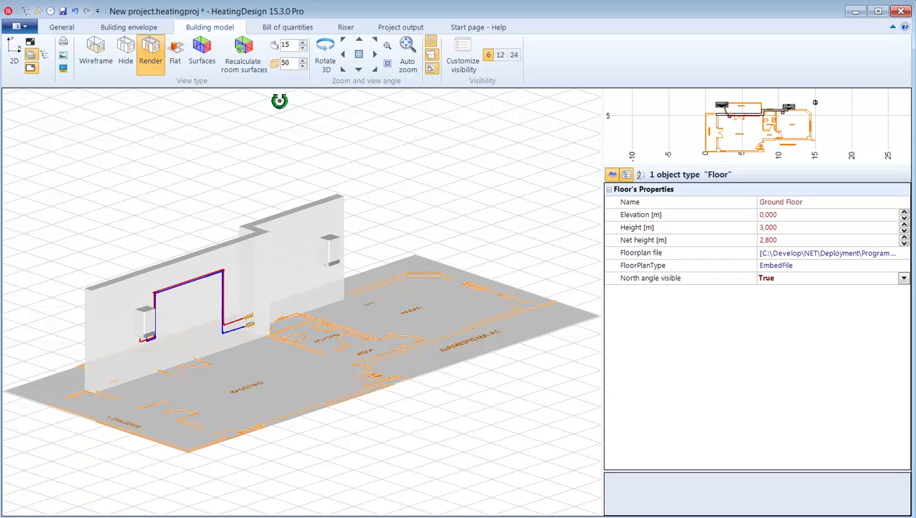
pyautogui.click(177, 62)
pyautogui.click(325, 57)
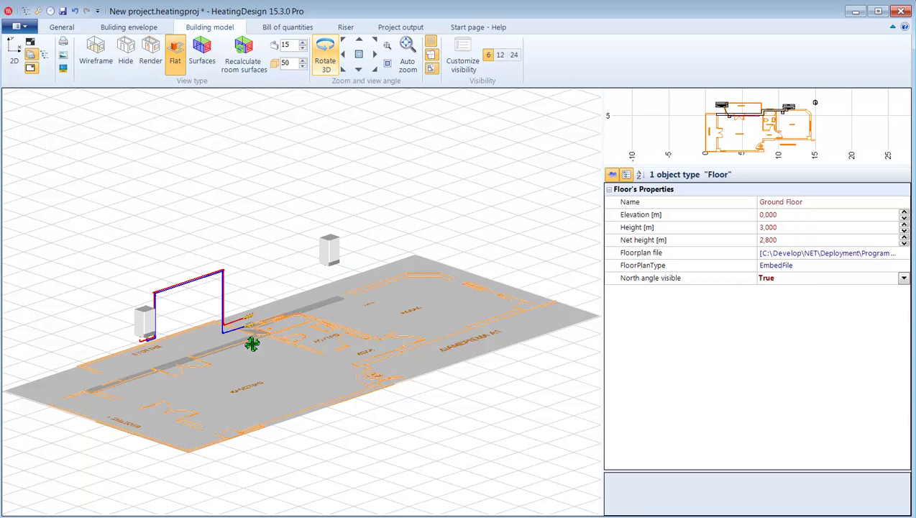
# Step: Leave rotation mode, go back to the 2D plan and switch to the Select tool
pyautogui.press('Escape')
pyautogui.click(16, 63)
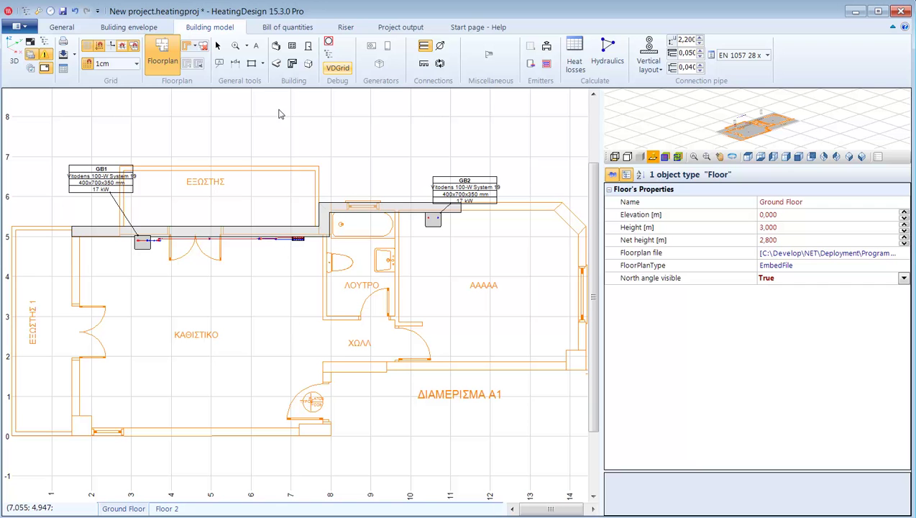
pyautogui.click(218, 45)
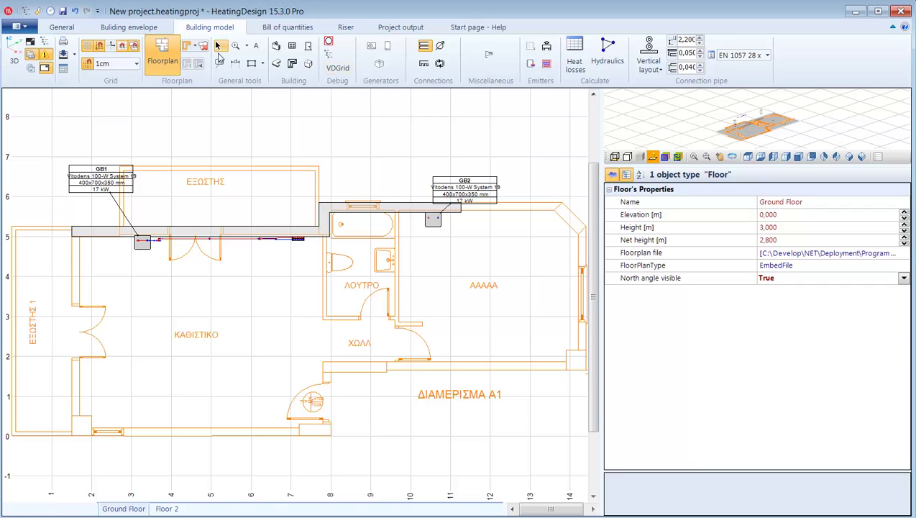
# Step: Make pipe P10's flow-rate user defined and raise it to 1,400 m³/h
pyautogui.click(242, 239)
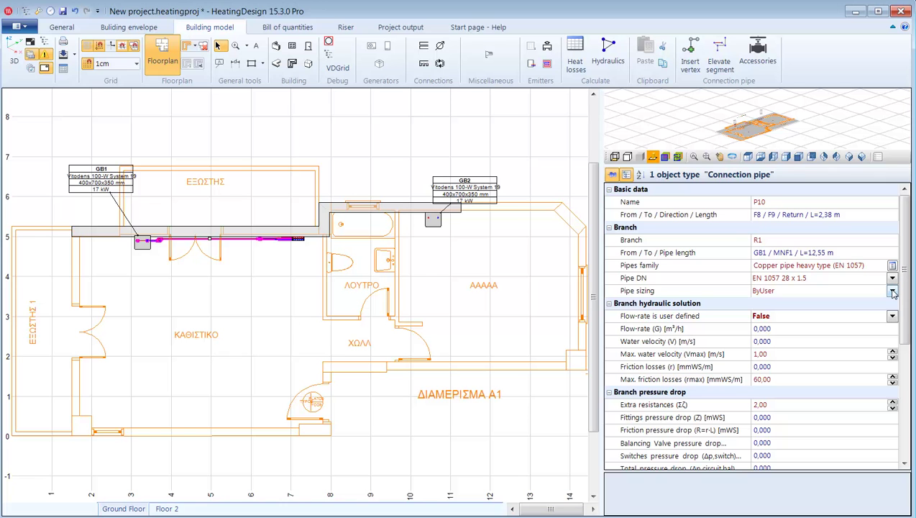
pyautogui.click(892, 317)
pyautogui.click(785, 329)
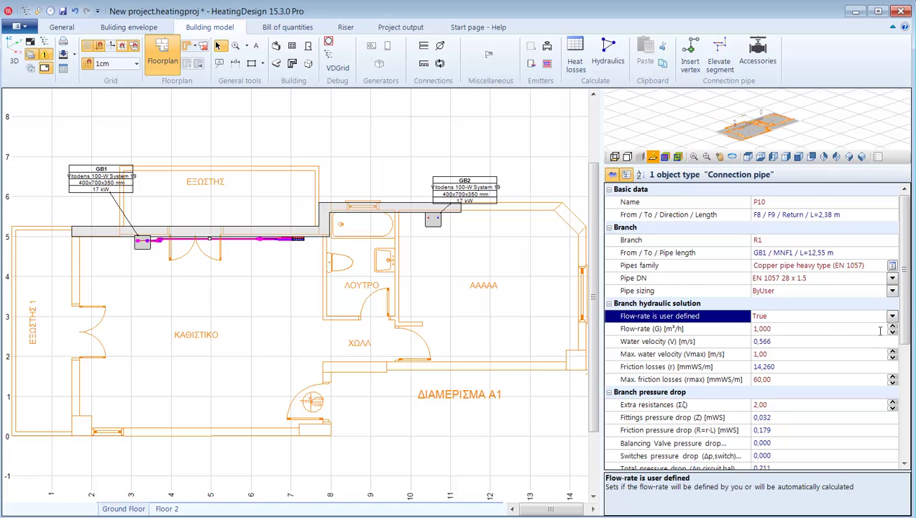
pyautogui.click(892, 326)
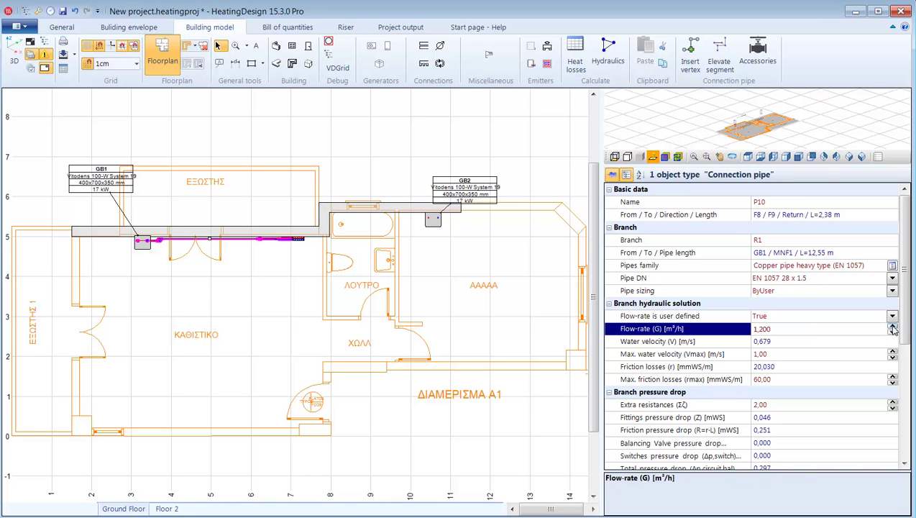
pyautogui.click(893, 327)
pyautogui.click(892, 327)
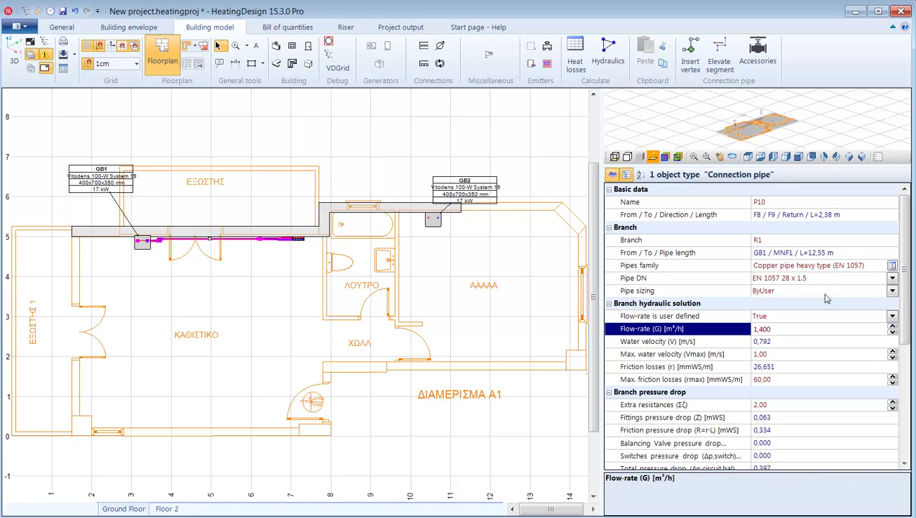